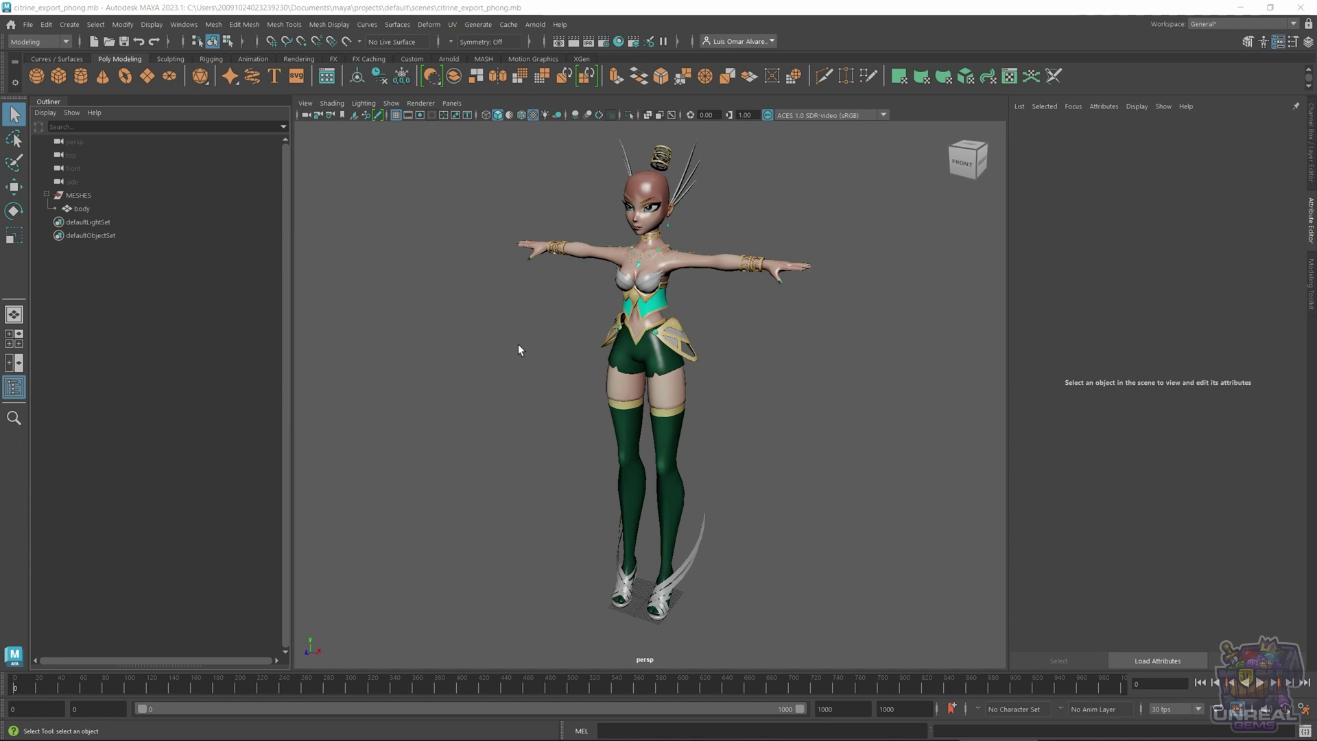
Step: Orbit to a front view and confirm the body mesh uses a Phong material, then deselect it
{"action": "mouse_move", "coordinate": [517, 347]}
{"action": "left_mouse_down", "text": "alt"}
{"action": "mouse_move", "coordinate": [503, 341]}
{"action": "mouse_move", "coordinate": [547, 353]}
{"action": "mouse_move", "coordinate": [616, 319]}
{"action": "mouse_move", "coordinate": [611, 372]}
{"action": "mouse_move", "coordinate": [499, 366]}
{"action": "mouse_move", "coordinate": [454, 332]}
{"action": "mouse_move", "coordinate": [467, 315]}
{"action": "mouse_move", "coordinate": [515, 323]}
{"action": "mouse_move", "coordinate": [521, 364]}
{"action": "mouse_move", "coordinate": [529, 344]}
{"action": "left_mouse_up", "text": "alt"}
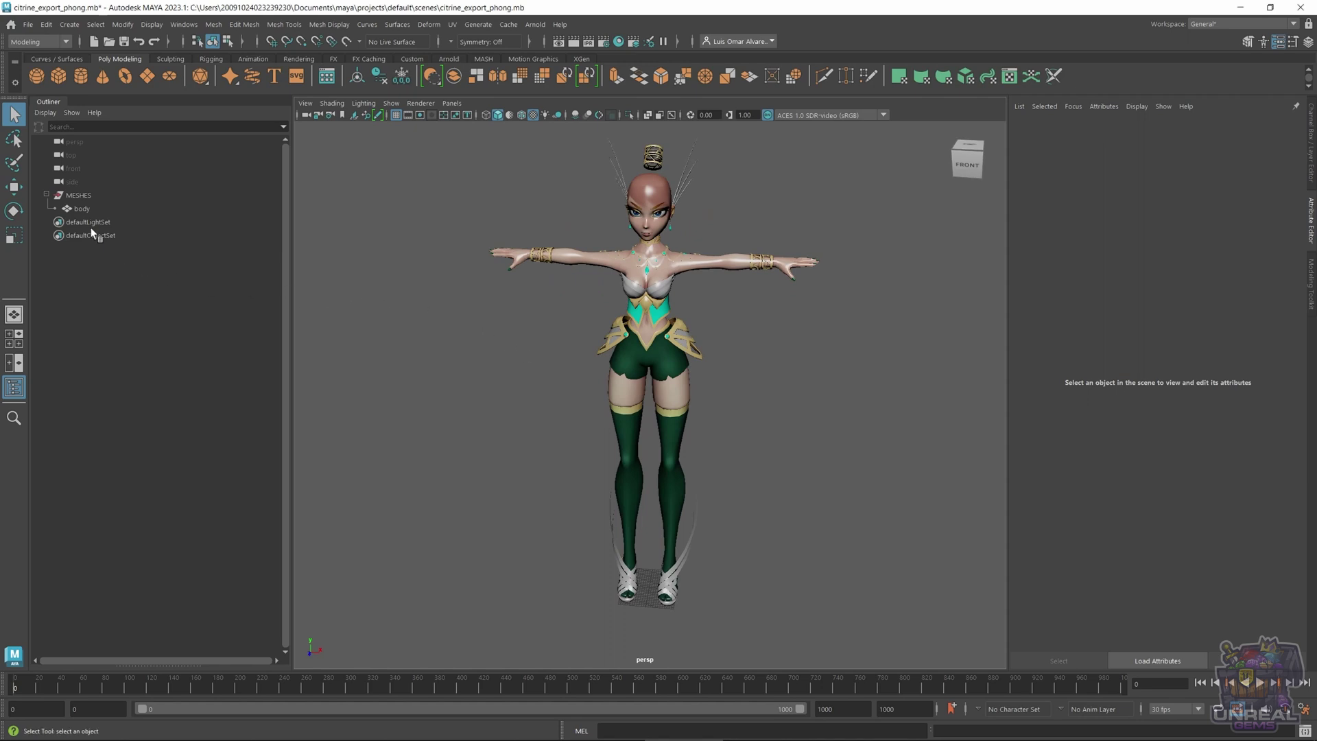
{"action": "left_click", "coordinate": [90, 209]}
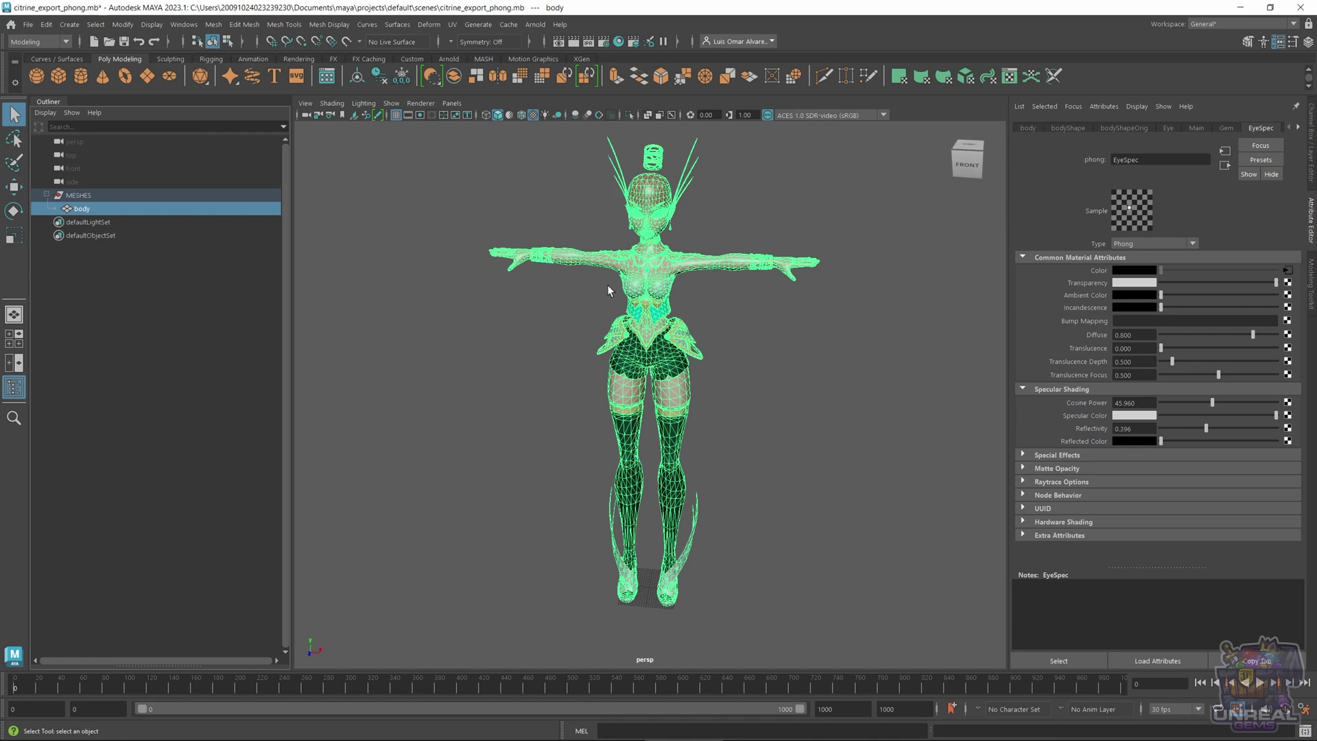
{"action": "left_click", "coordinate": [542, 299]}
{"action": "key", "text": "ctrl+z"}
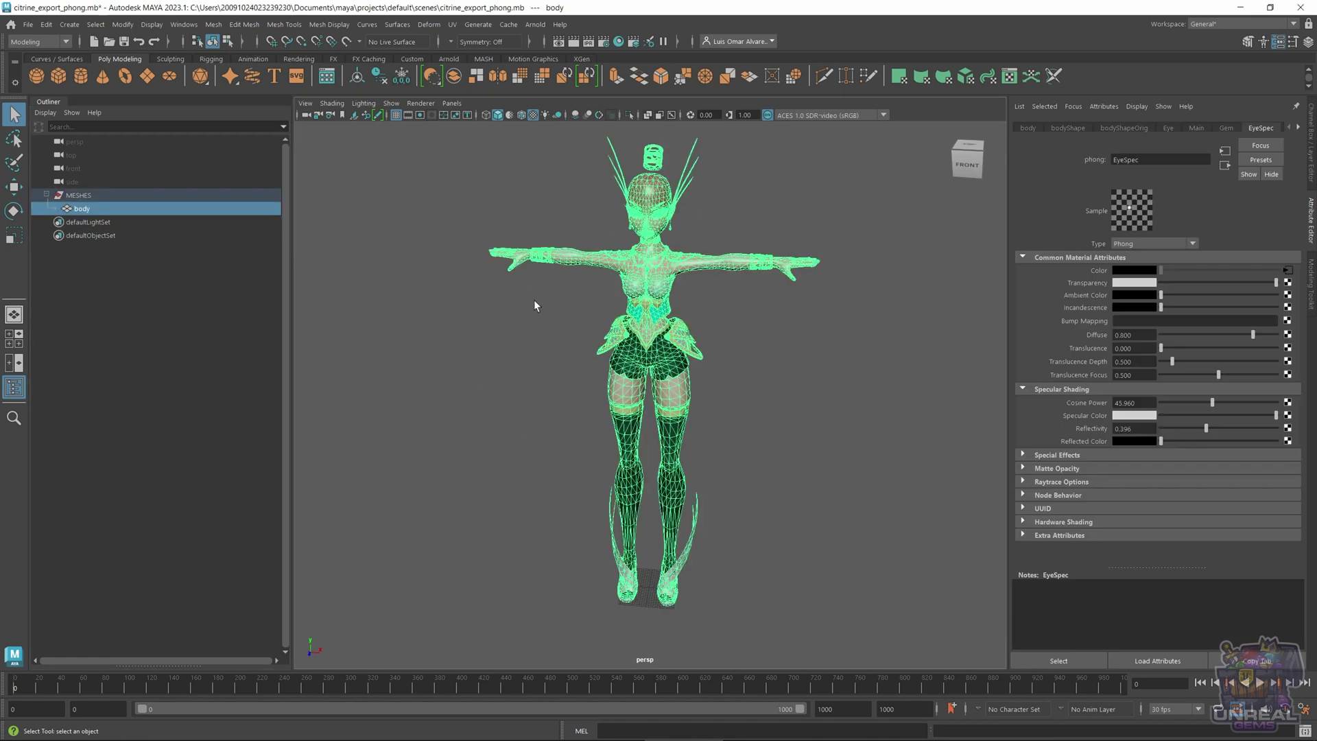
{"action": "left_click", "coordinate": [547, 297]}
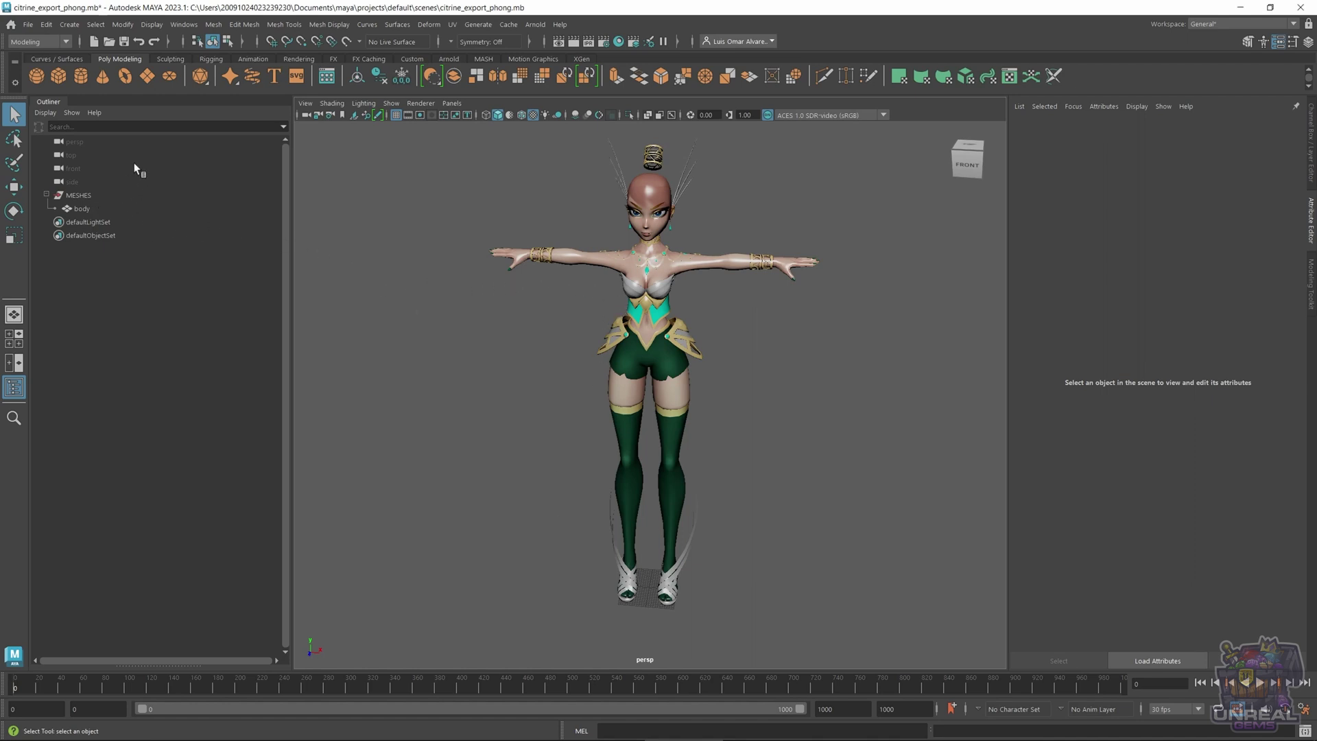
{"action": "left_click", "coordinate": [213, 24]}
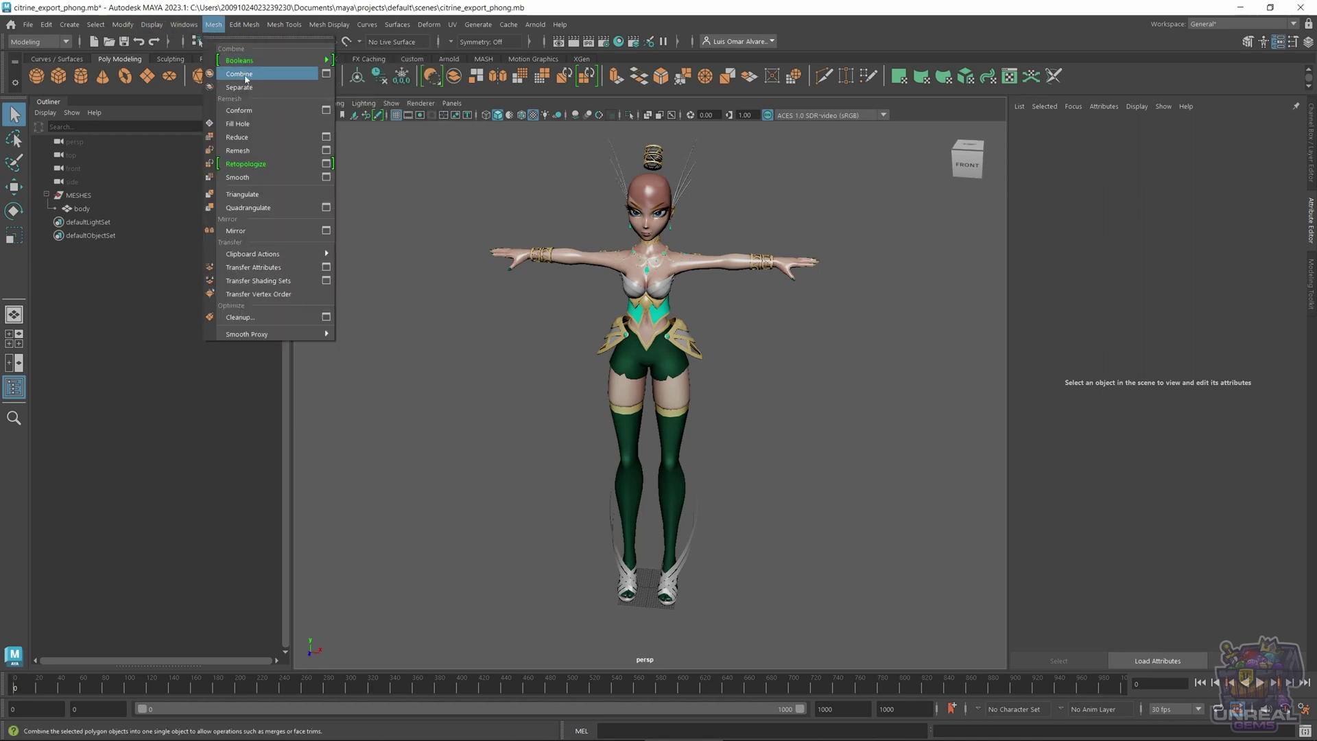
{"action": "left_click", "coordinate": [466, 356]}
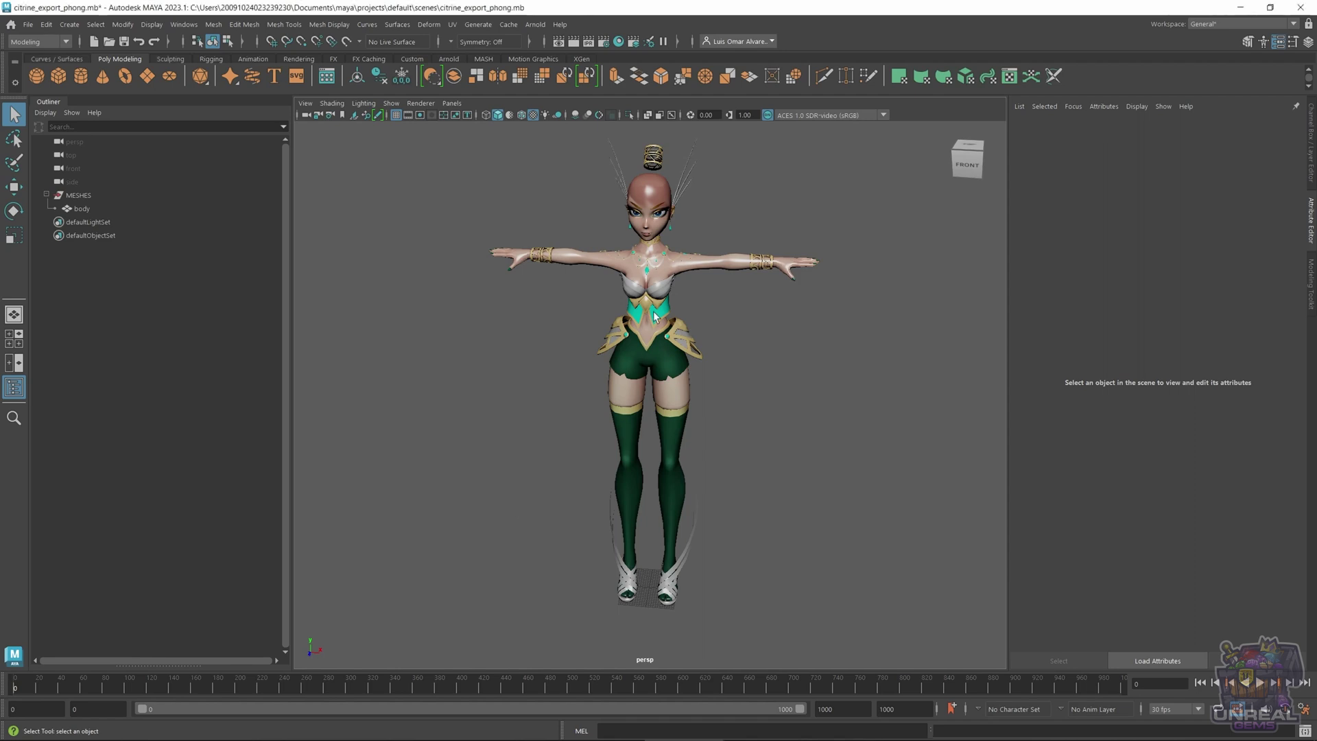
{"action": "left_click", "coordinate": [605, 278]}
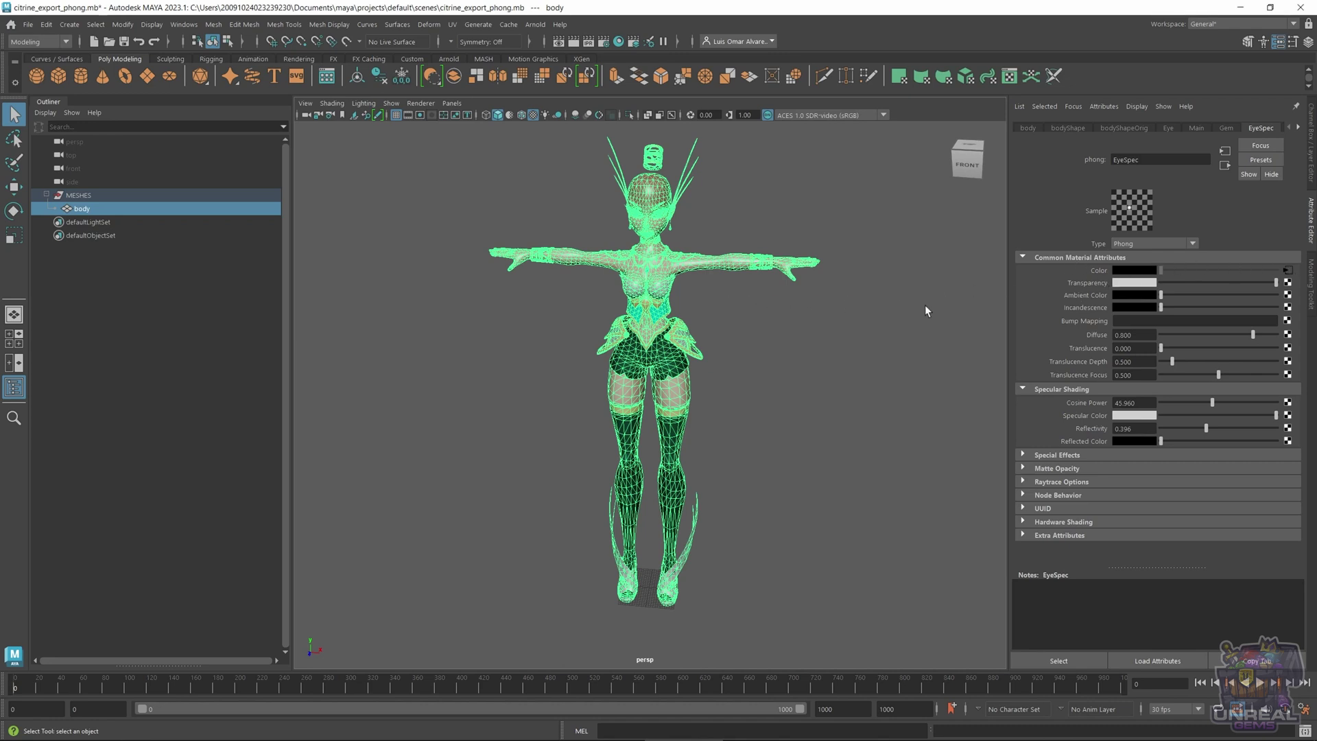
{"action": "left_click", "coordinate": [763, 322]}
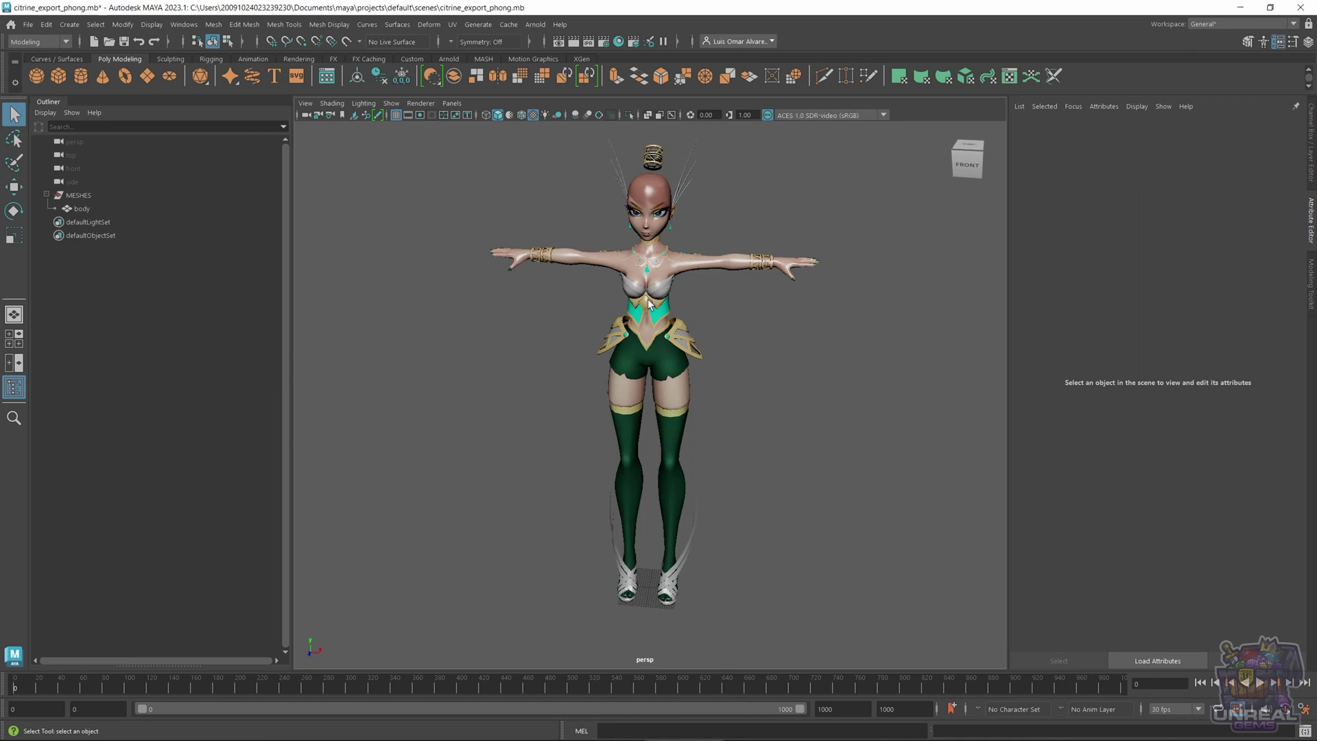
Step: Delete the SculptFreezeColorTemp and SculptMaskColorTemp color sets from the body in the Color Set Editor
{"action": "right_click", "coordinate": [650, 303]}
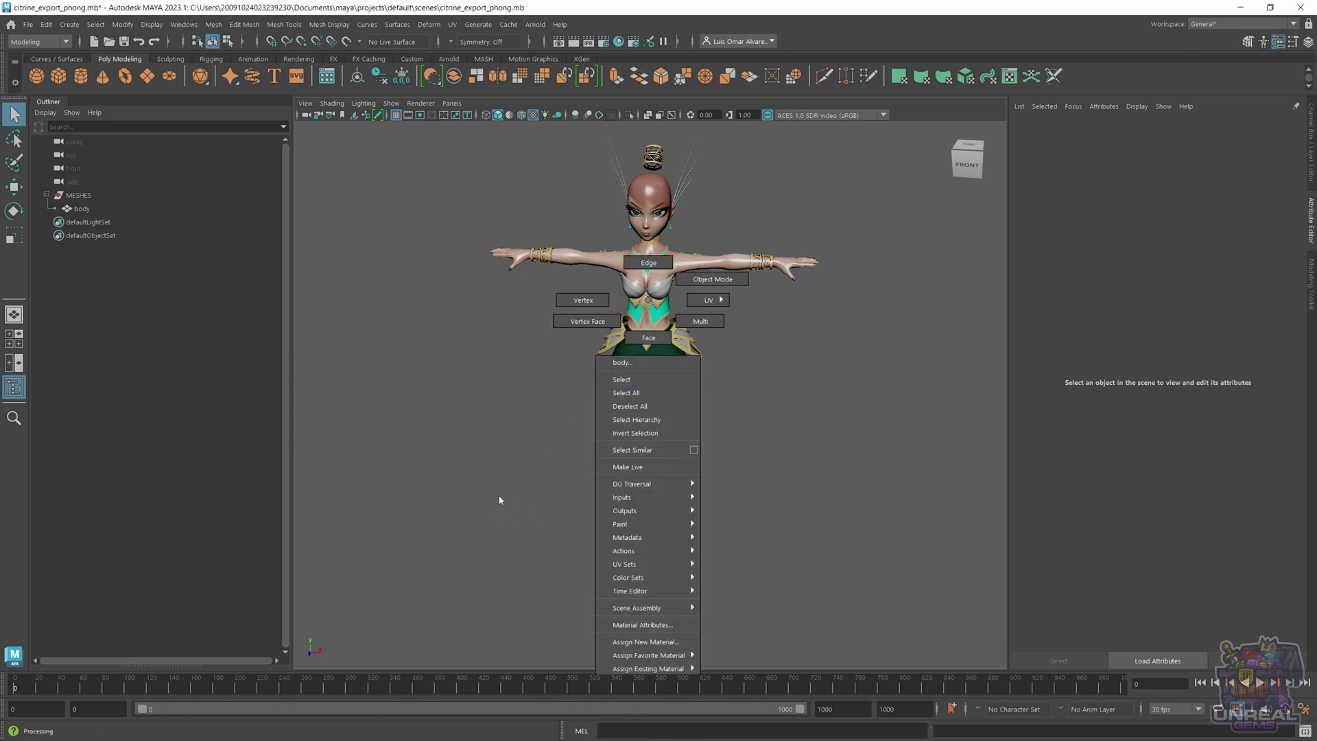
{"action": "mouse_move", "coordinate": [651, 577]}
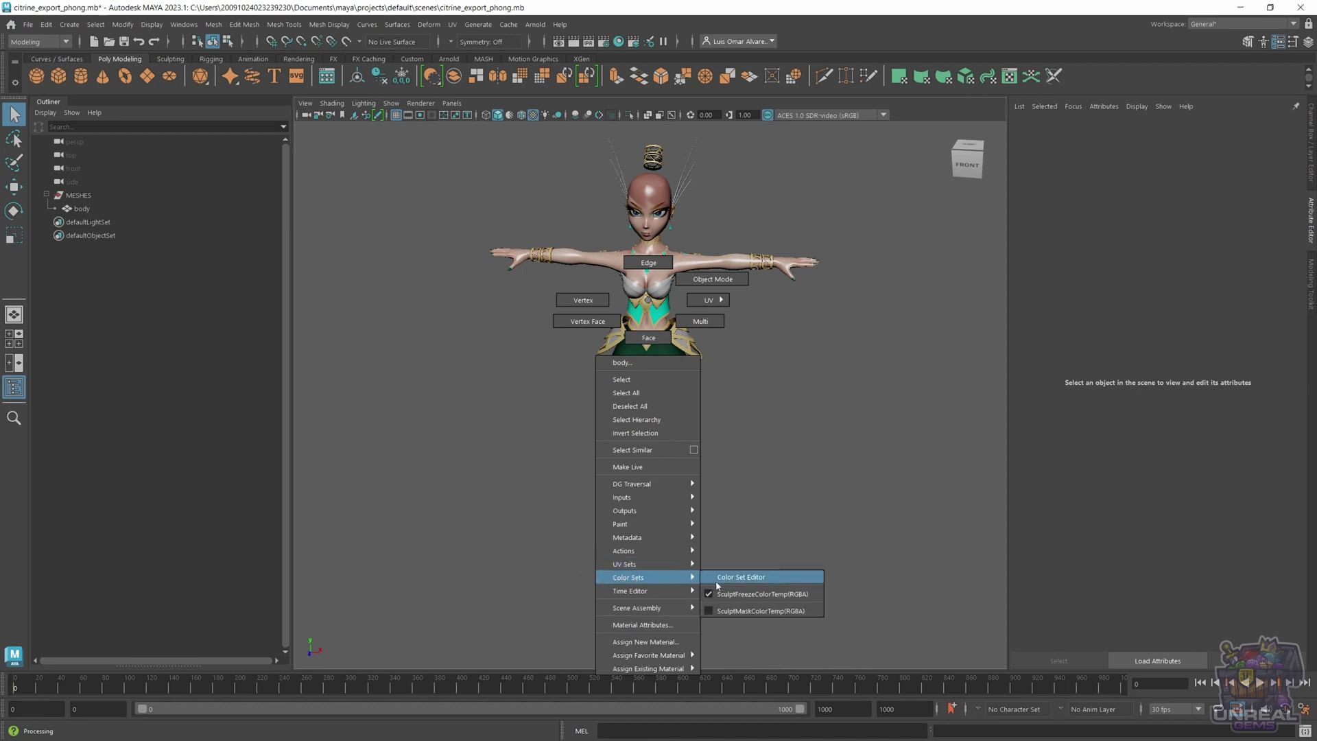
{"action": "left_click", "coordinate": [746, 577]}
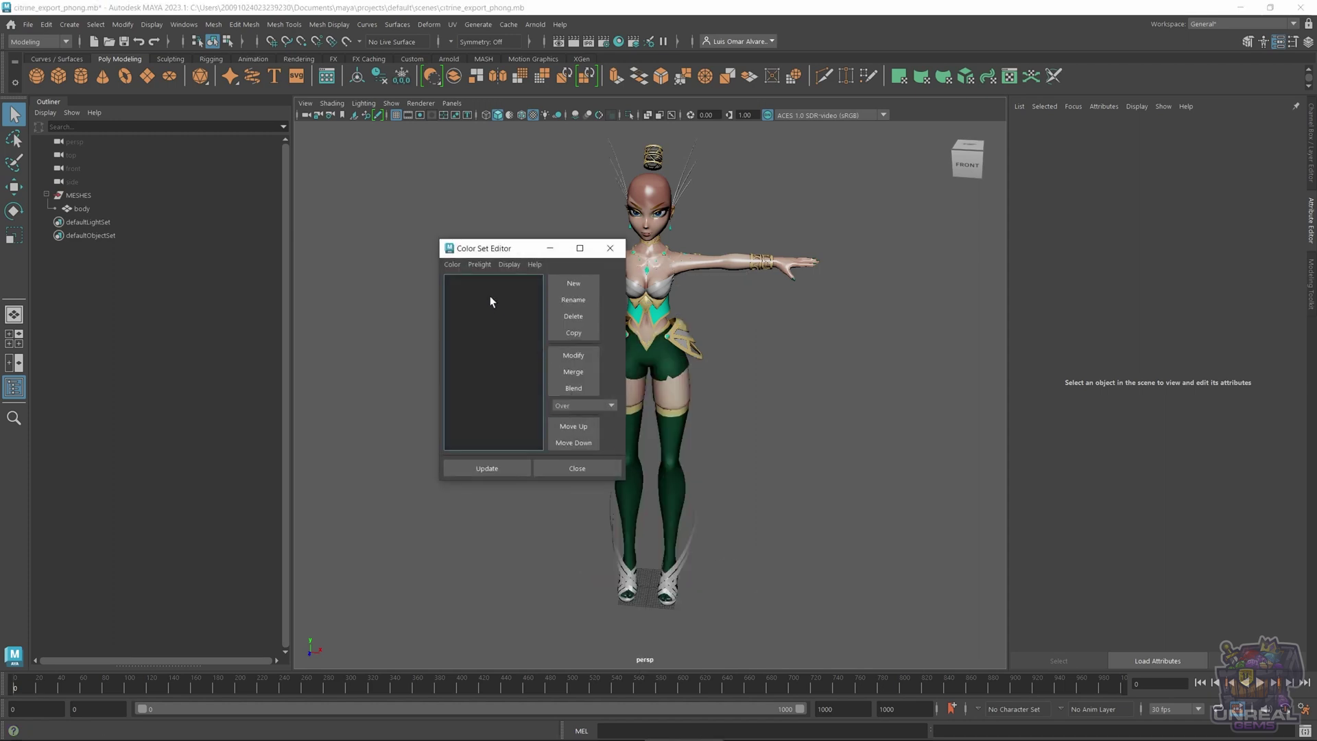
{"action": "left_click", "coordinate": [653, 332]}
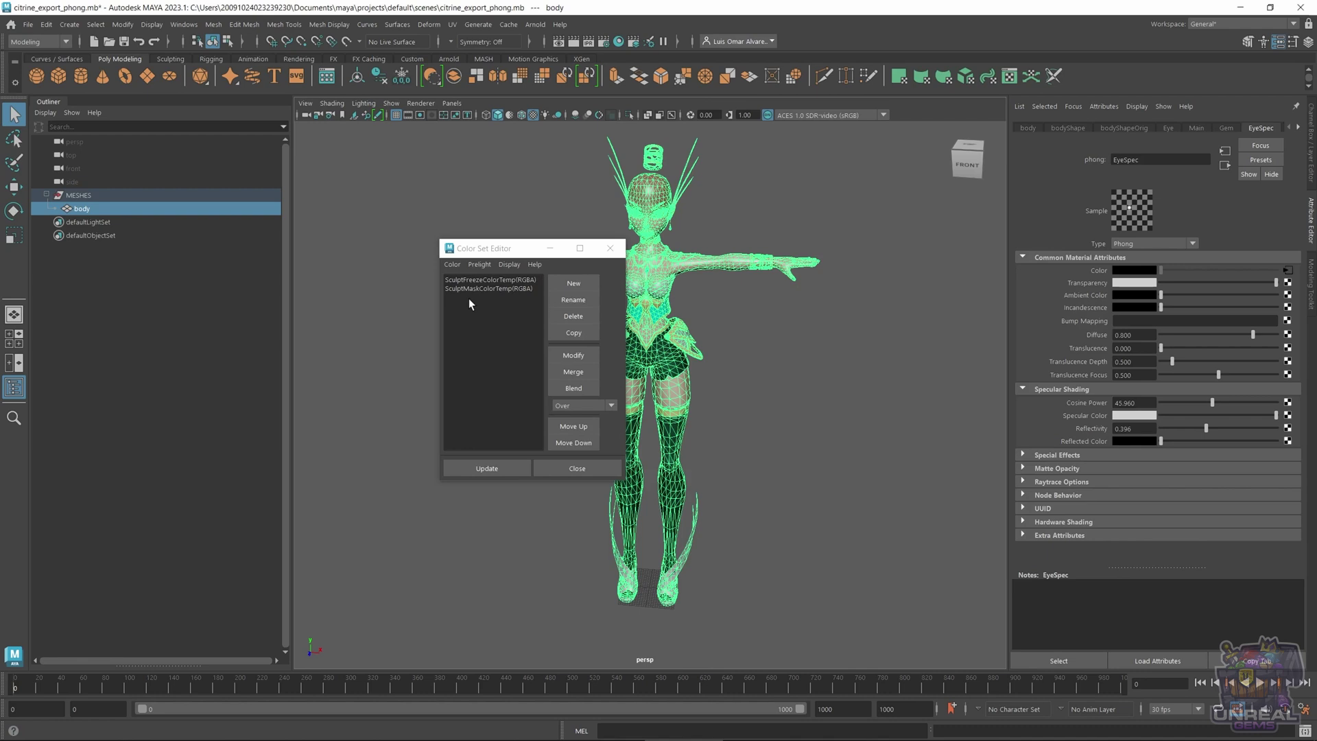
{"action": "left_click", "coordinate": [475, 280]}
{"action": "left_click", "coordinate": [491, 289], "text": "shift"}
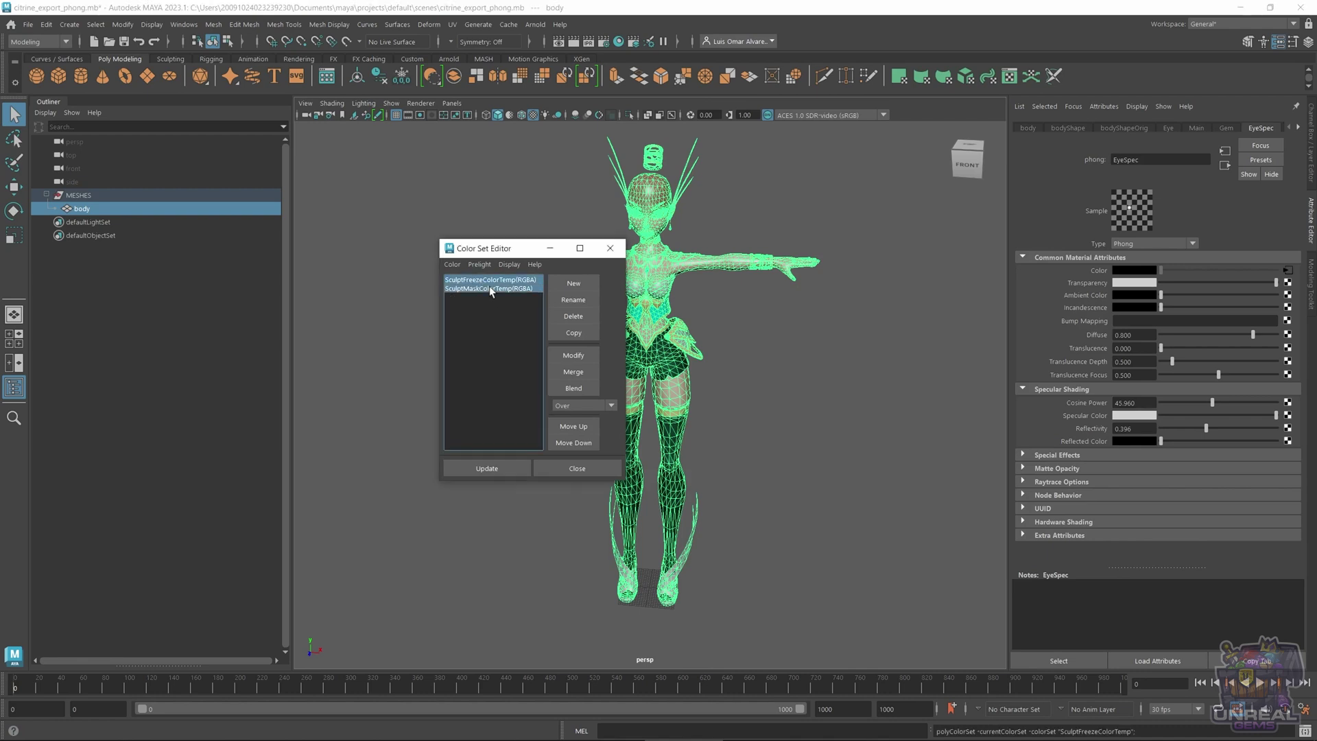
{"action": "left_click", "coordinate": [573, 316]}
{"action": "left_click", "coordinate": [610, 248]}
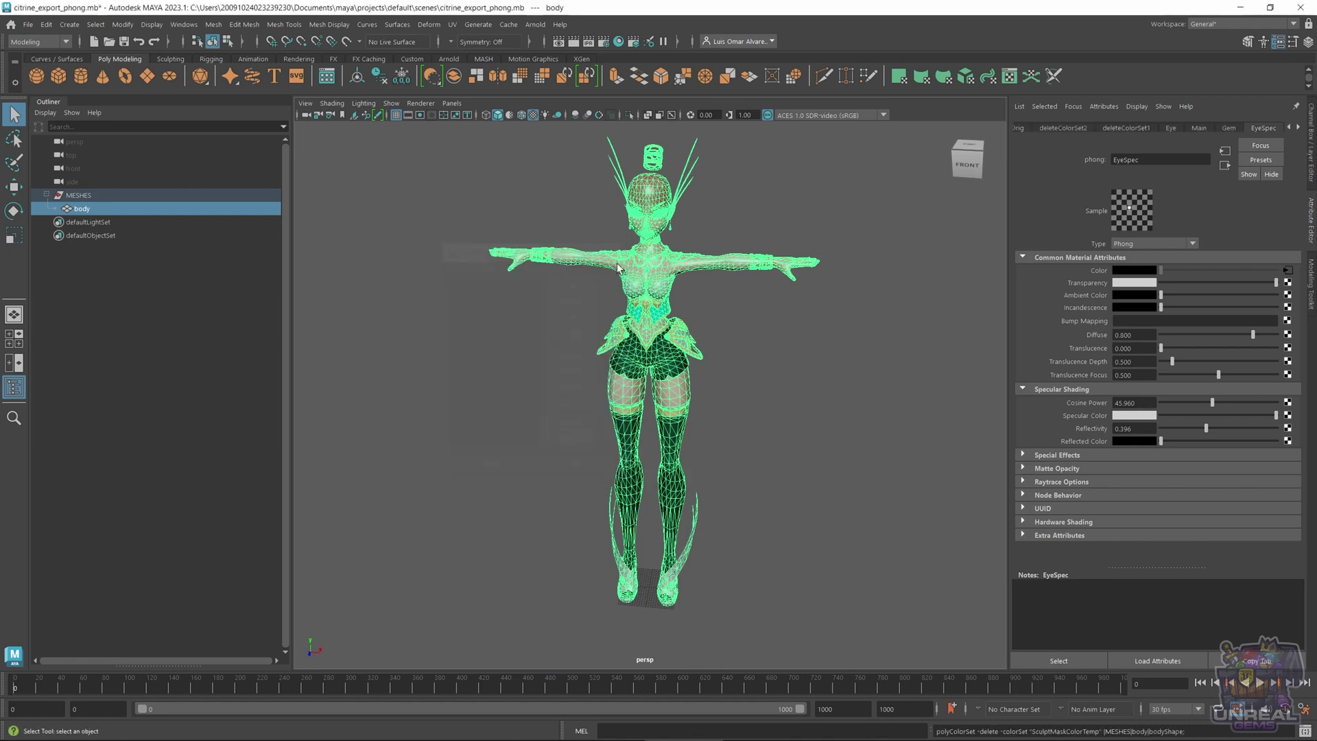
{"action": "left_click", "coordinate": [506, 394]}
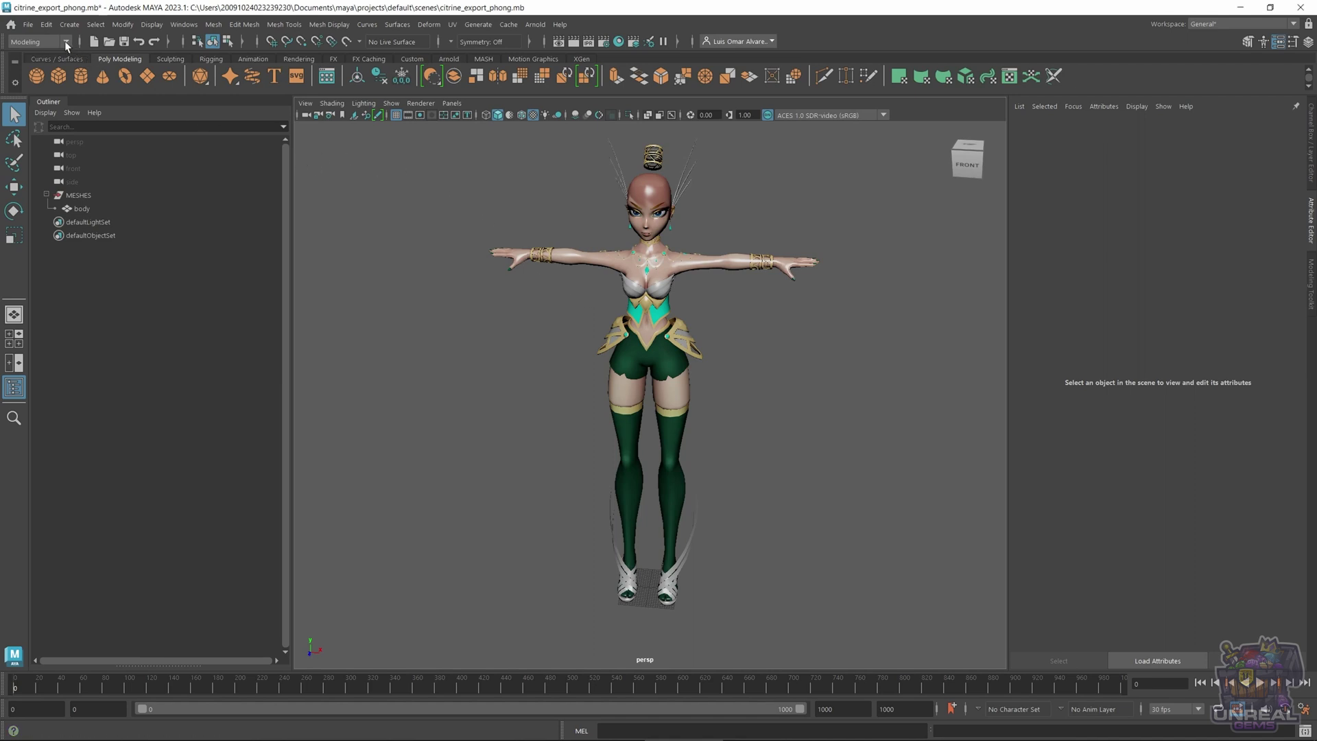
Step: Select the body mesh and start File > Export Selection as FBX export
{"action": "left_click", "coordinate": [28, 26]}
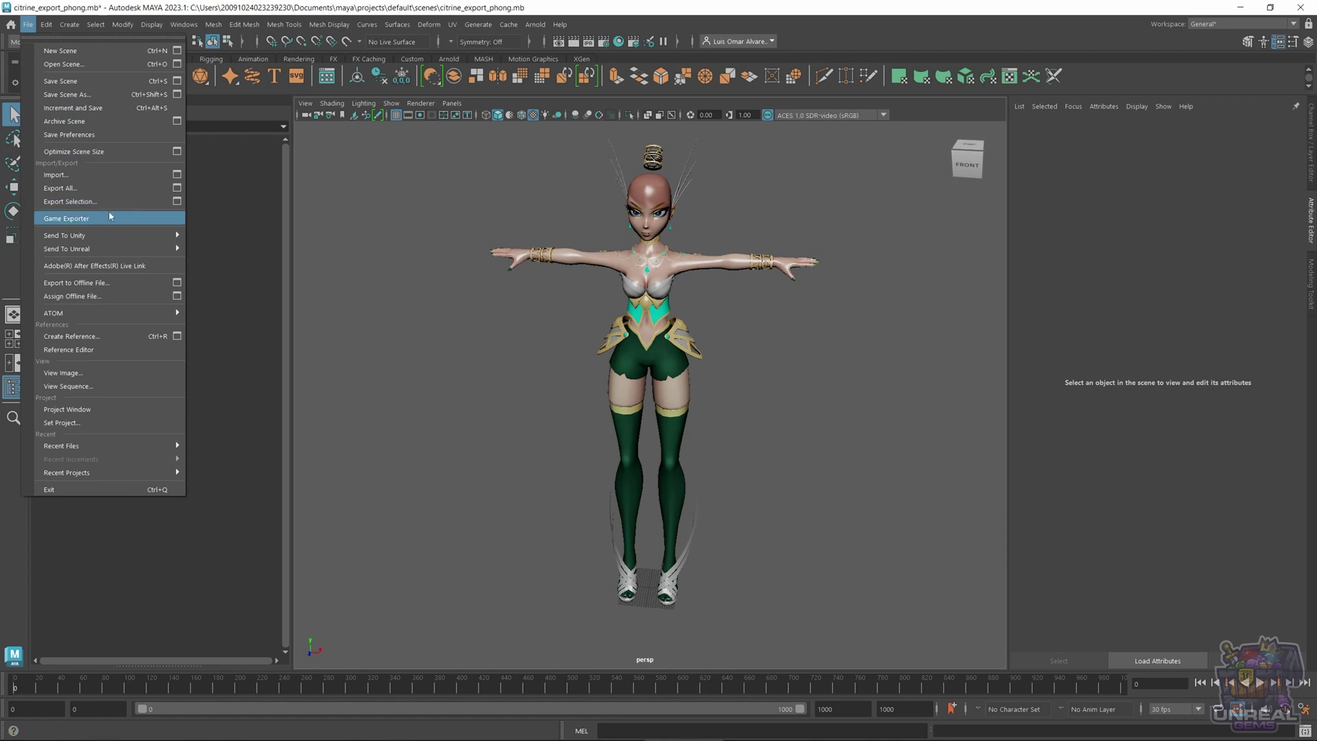
{"action": "left_click", "coordinate": [646, 296]}
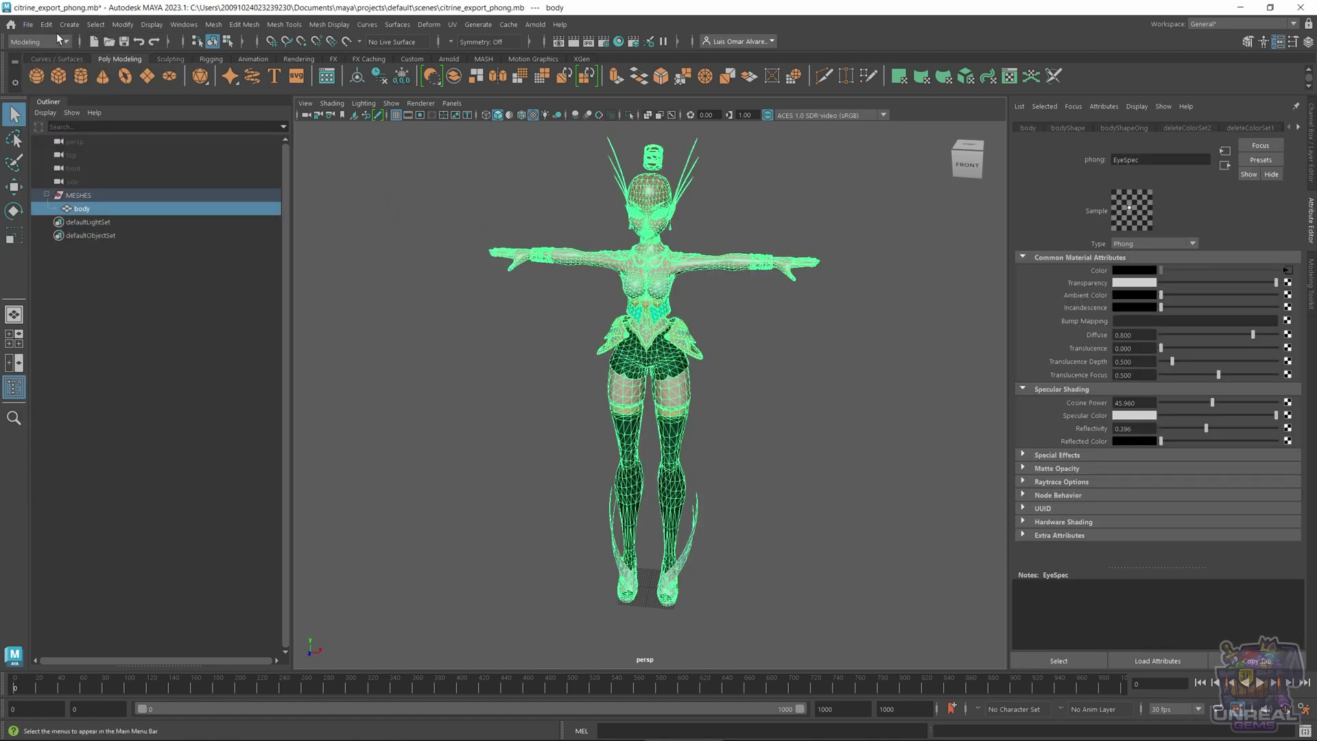
{"action": "left_click", "coordinate": [27, 24]}
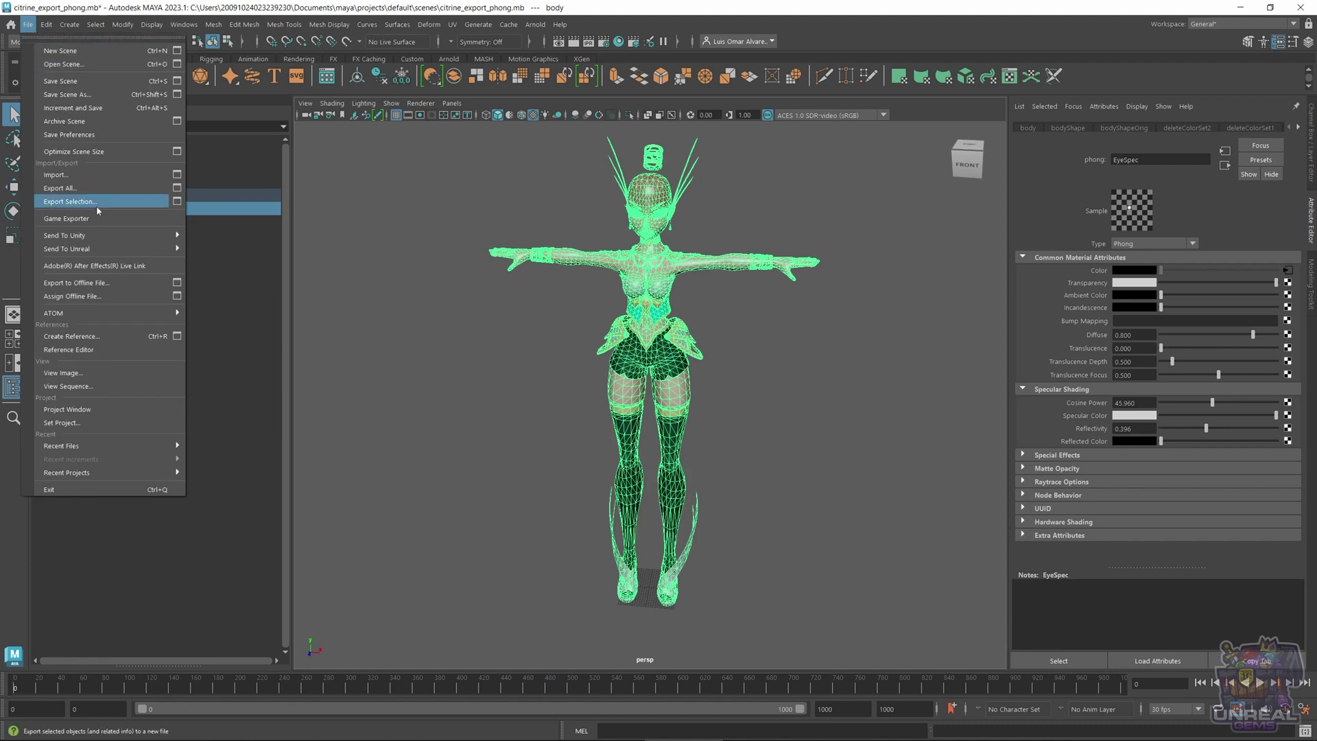
{"action": "left_click", "coordinate": [58, 202]}
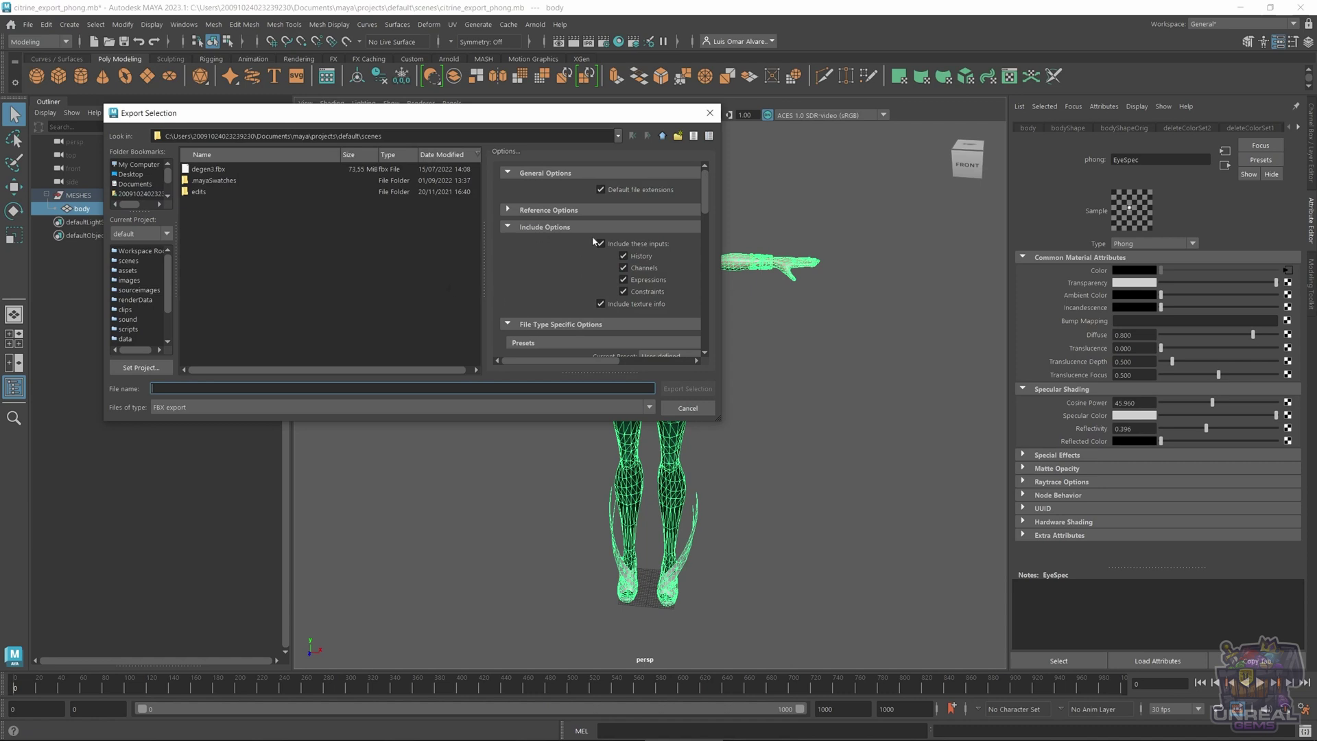
Step: Widen the export Options panel so the FBX option labels are readable
{"action": "scroll", "coordinate": [592, 239], "scroll_direction": "down", "scroll_amount": 5}
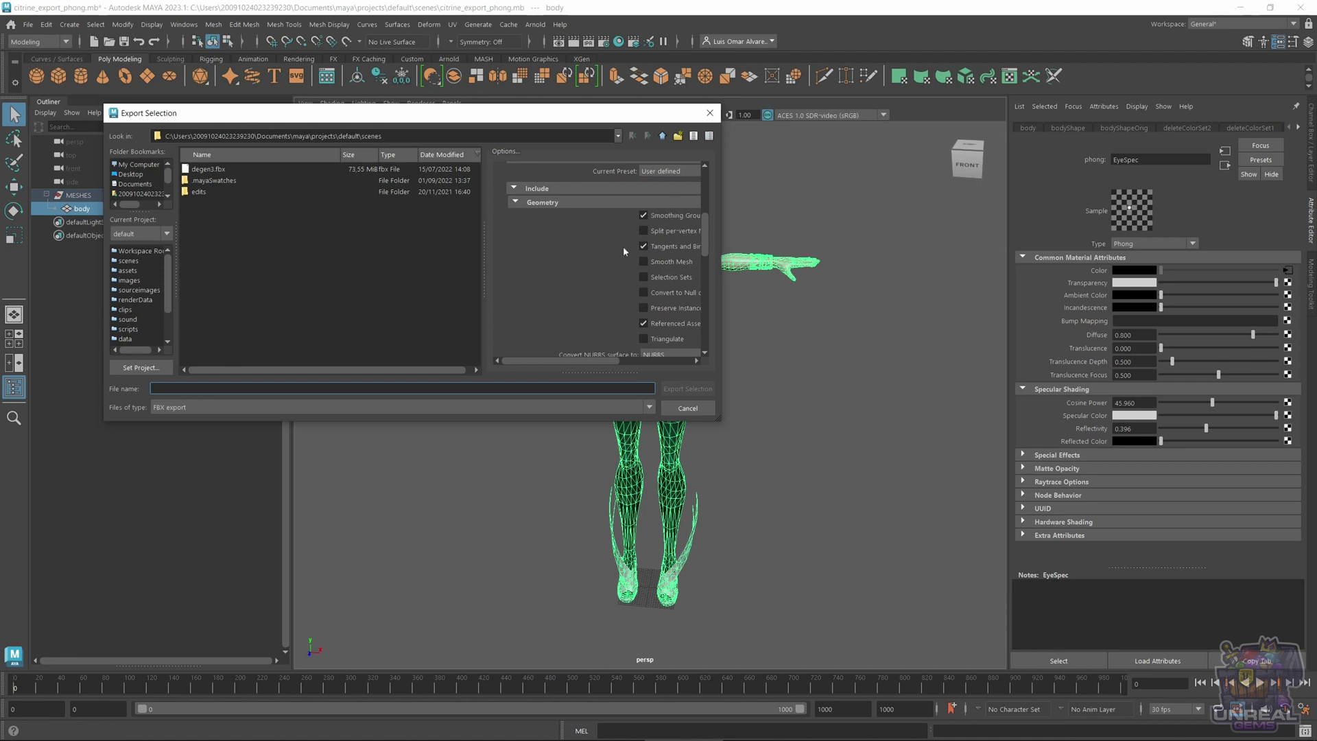
{"action": "scroll", "coordinate": [614, 252], "scroll_direction": "down", "scroll_amount": 2}
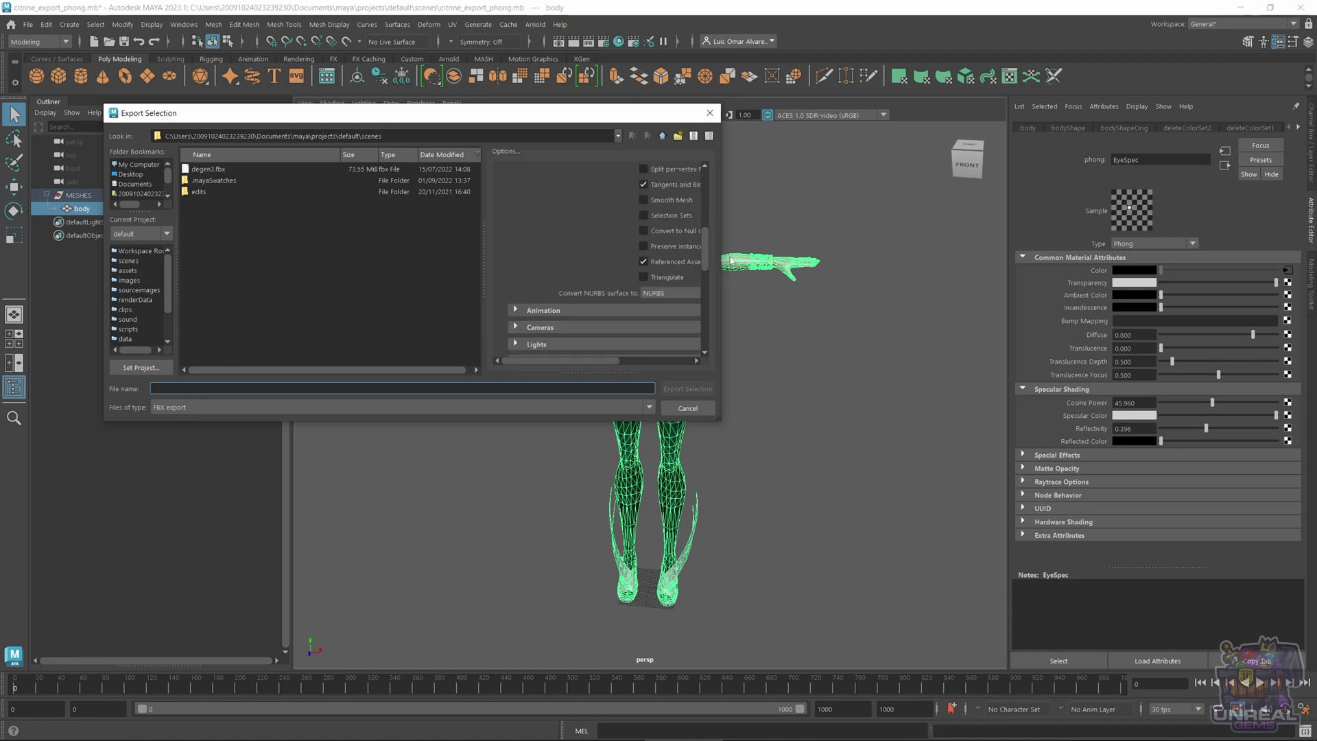
{"action": "mouse_move", "coordinate": [720, 264]}
{"action": "left_mouse_down"}
{"action": "mouse_move", "coordinate": [765, 264]}
{"action": "mouse_move", "coordinate": [711, 264]}
{"action": "left_mouse_up"}
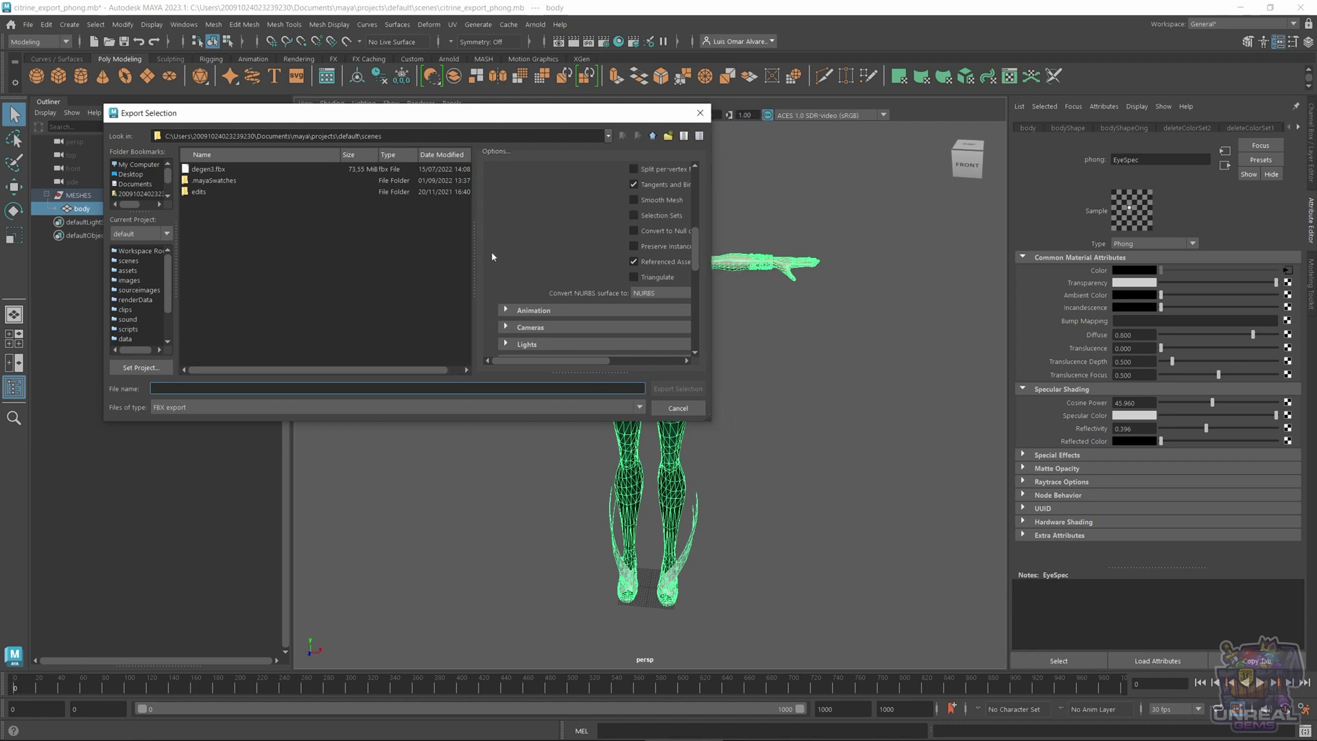
{"action": "left_click_drag", "start_coordinate": [473, 254], "coordinate": [375, 252]}
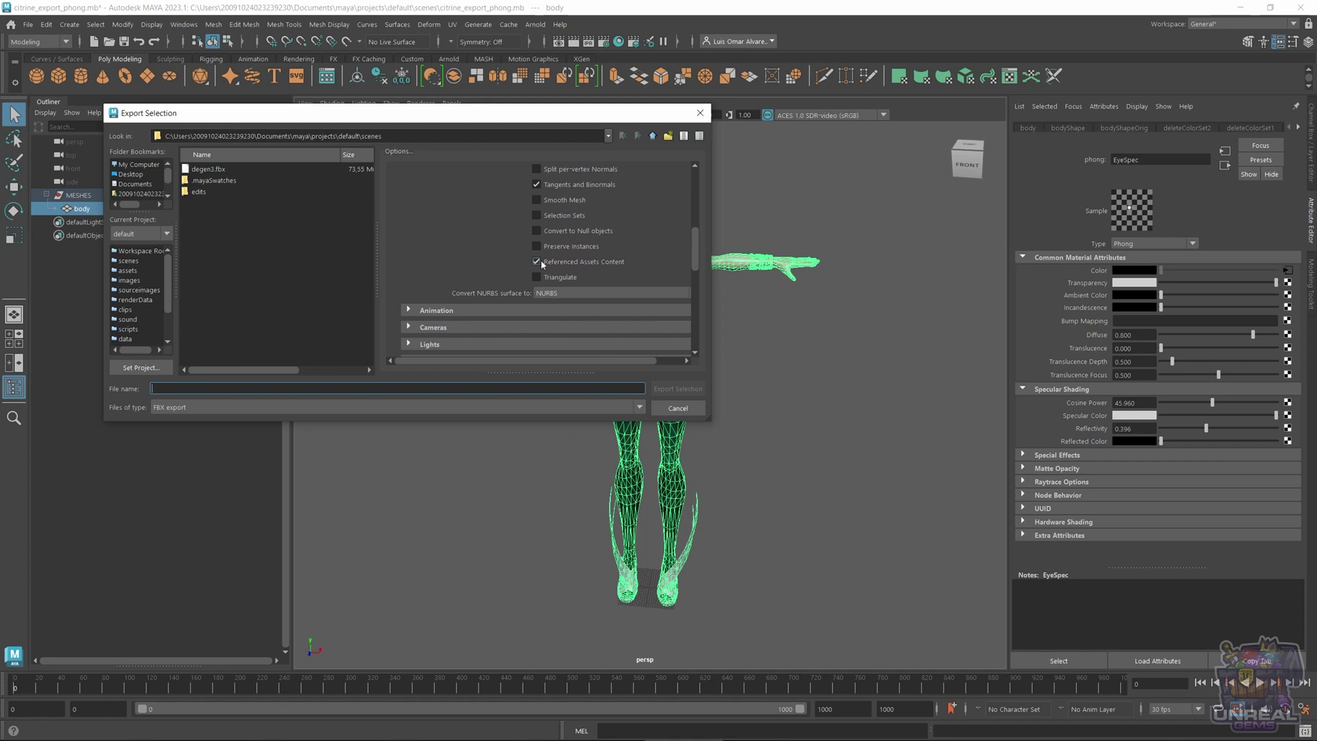
Step: Enable Embed Media and review the remaining FBX options, keeping Binary FBX 2020 format
{"action": "scroll", "coordinate": [541, 260], "scroll_direction": "up", "scroll_amount": 3}
{"action": "scroll", "coordinate": [536, 253], "scroll_direction": "down", "scroll_amount": 5}
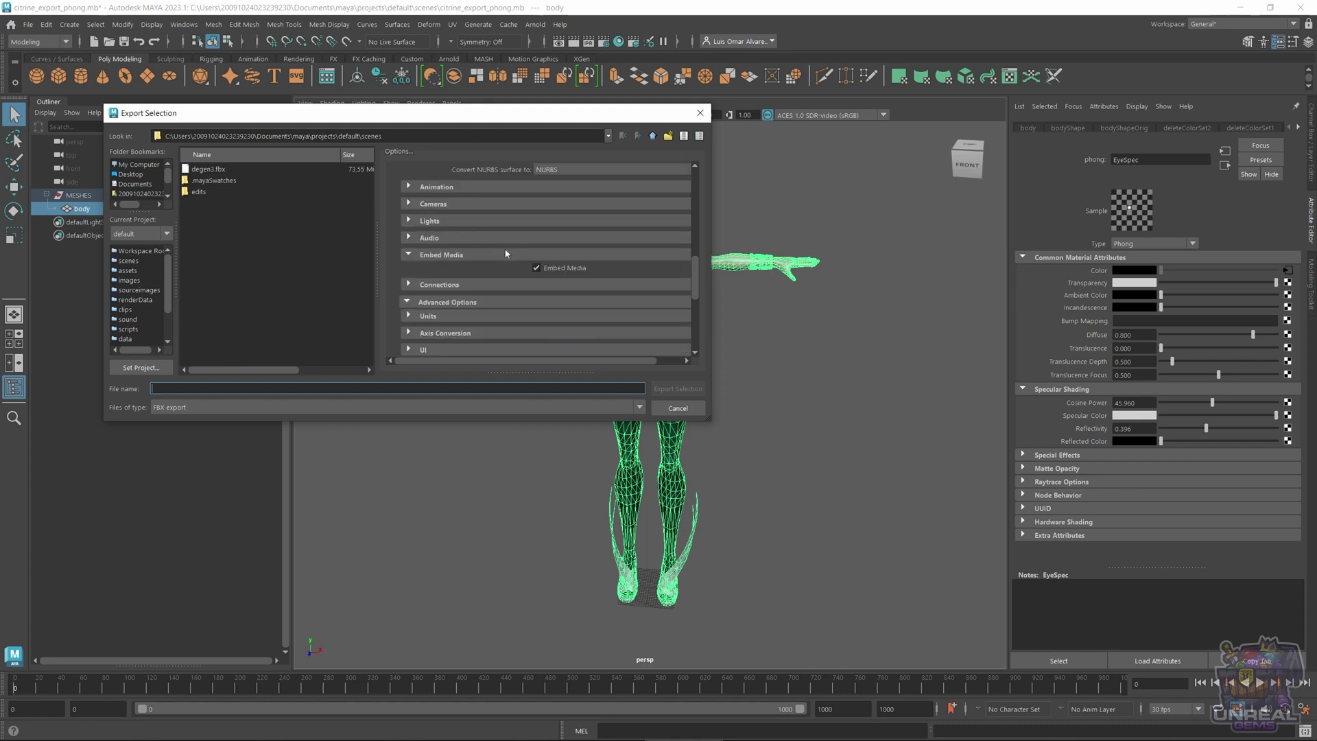
{"action": "left_click", "coordinate": [582, 267]}
{"action": "scroll", "coordinate": [536, 268], "scroll_direction": "up", "scroll_amount": 5}
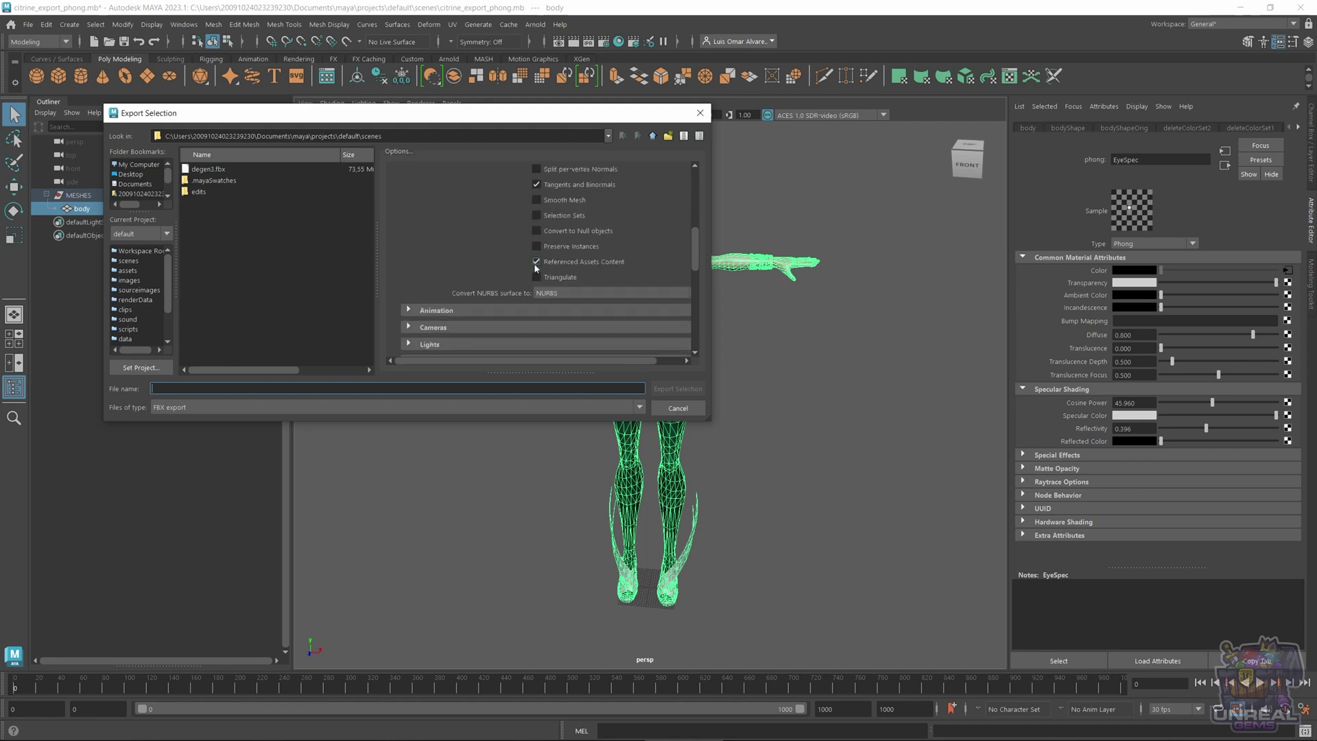
{"action": "scroll", "coordinate": [539, 266], "scroll_direction": "up", "scroll_amount": 3}
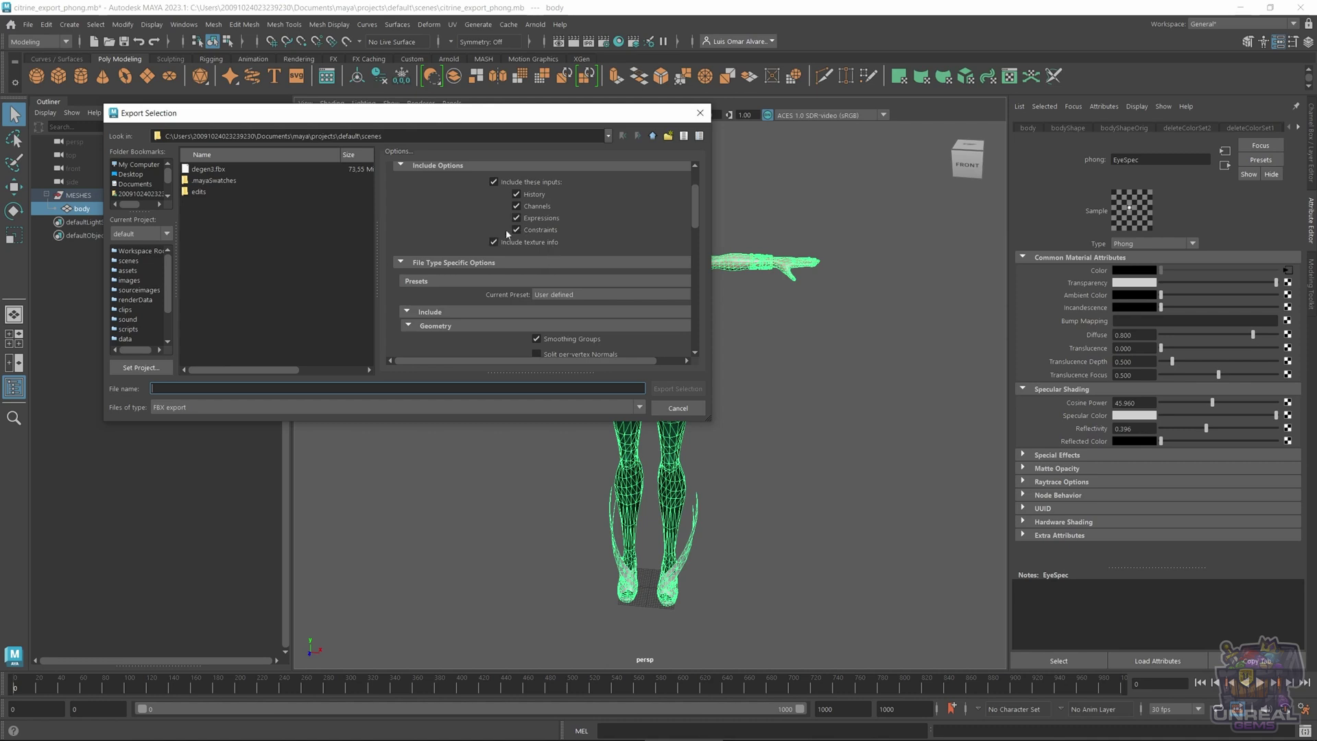
{"action": "scroll", "coordinate": [495, 243], "scroll_direction": "down", "scroll_amount": 8}
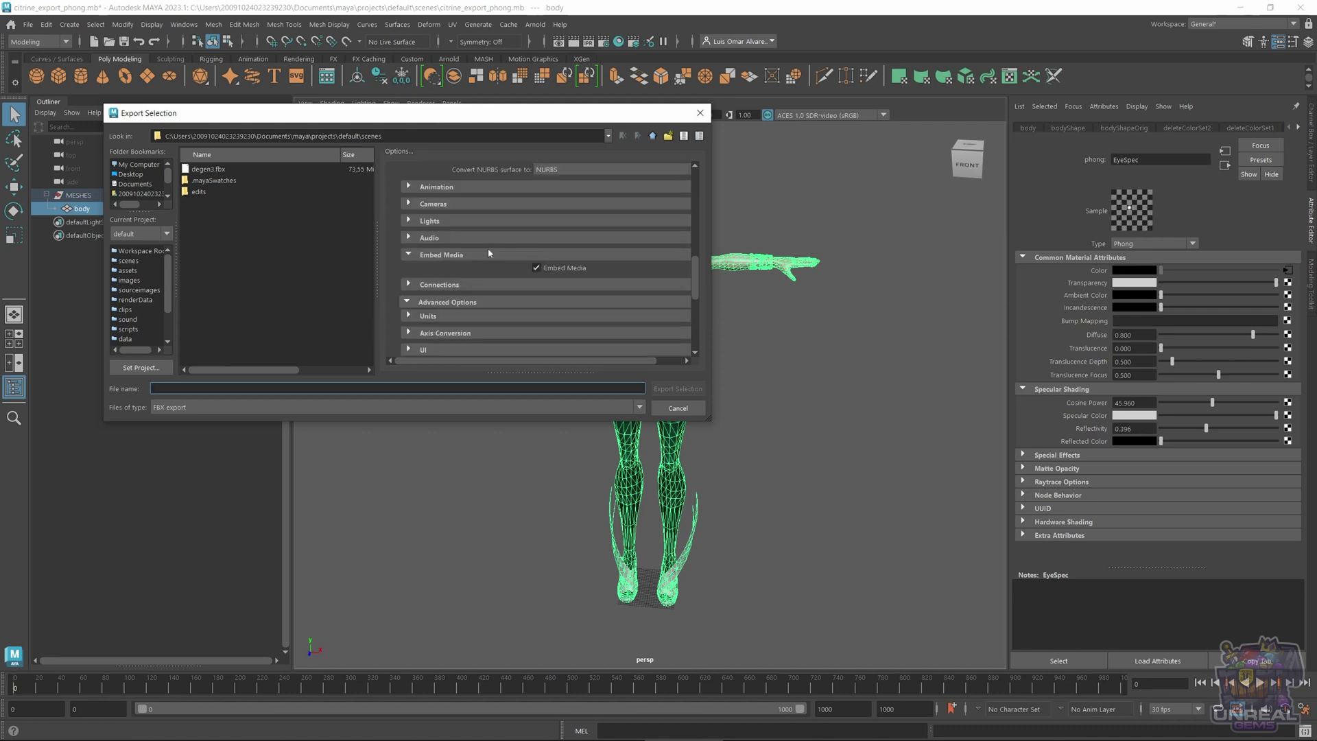
{"action": "scroll", "coordinate": [501, 253], "scroll_direction": "down", "scroll_amount": 2}
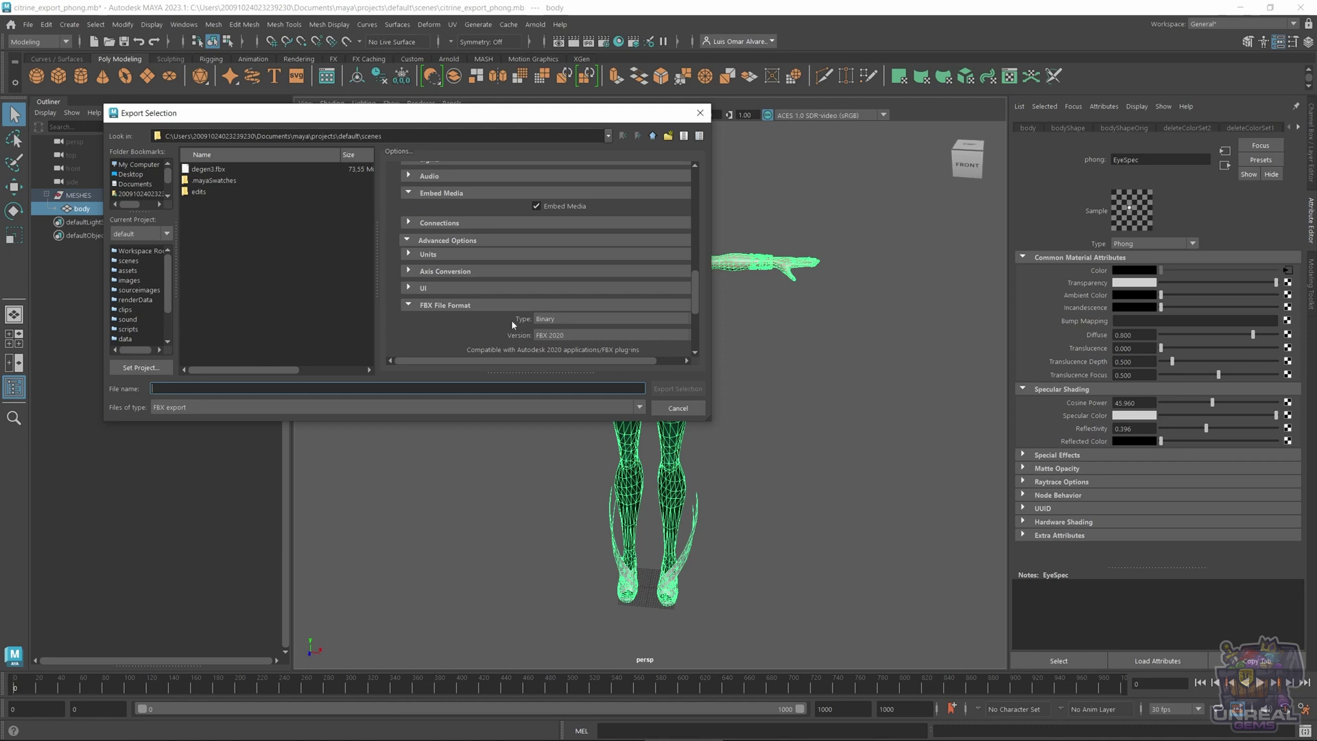
{"action": "scroll", "coordinate": [512, 320], "scroll_direction": "down", "scroll_amount": 3}
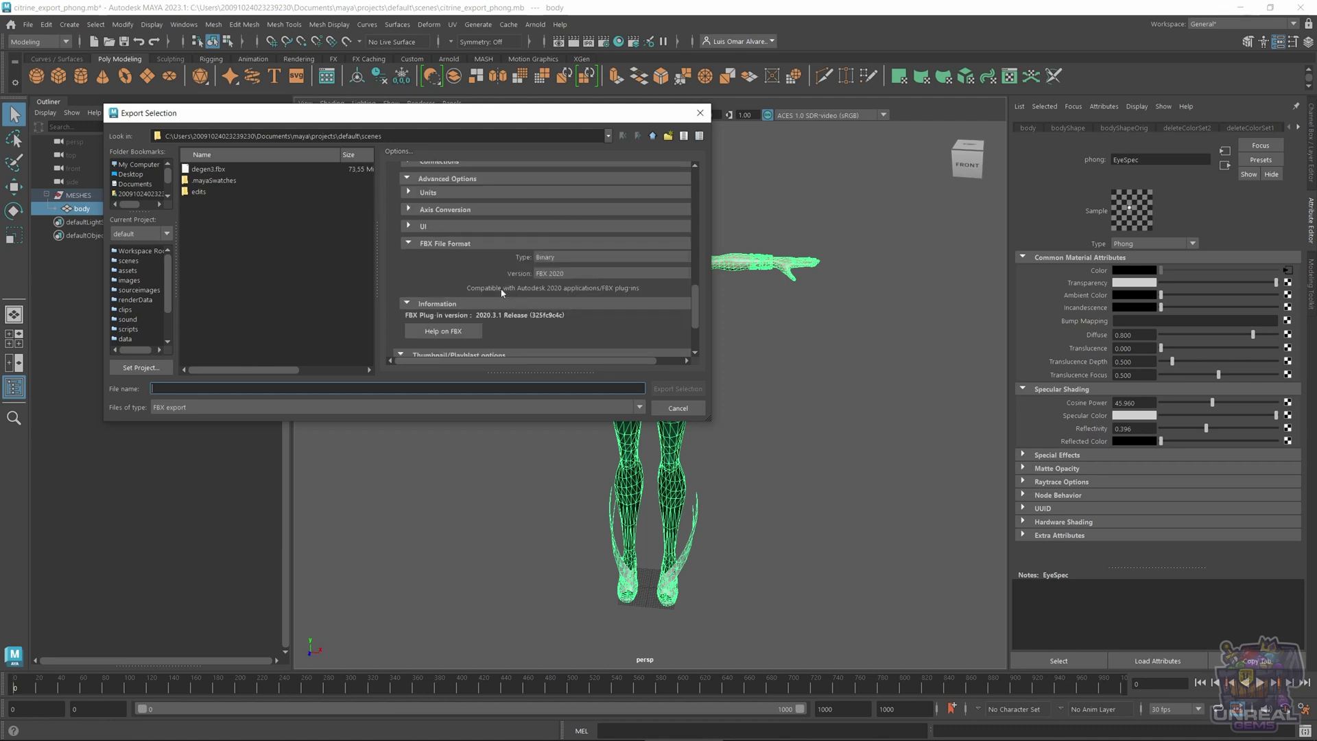
{"action": "scroll", "coordinate": [503, 293], "scroll_direction": "down", "scroll_amount": 3}
{"action": "scroll", "coordinate": [502, 293], "scroll_direction": "down", "scroll_amount": 1}
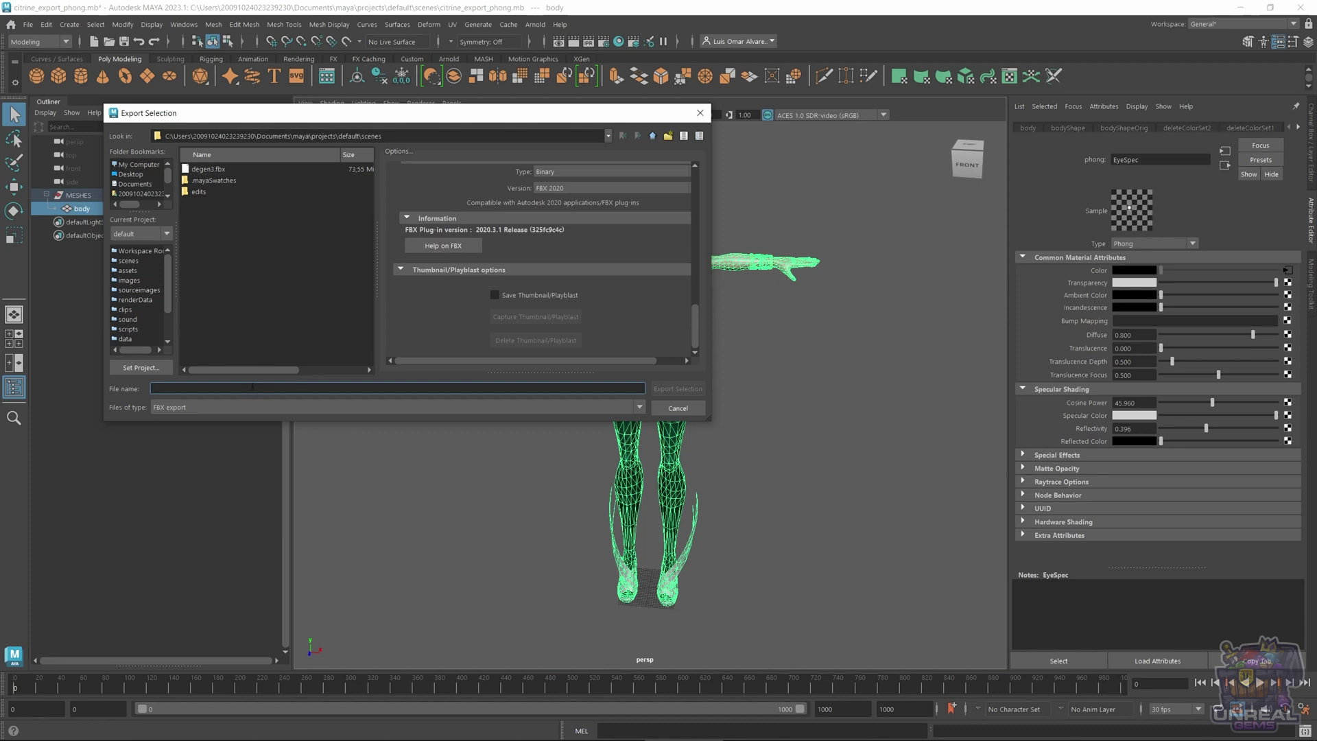
Step: Export the body as citrine.fbx into the Auto folder of CITRINE_addionnalFiles_v02
{"action": "scroll", "coordinate": [152, 194], "scroll_direction": "down", "scroll_amount": 2}
{"action": "left_click", "coordinate": [135, 193]}
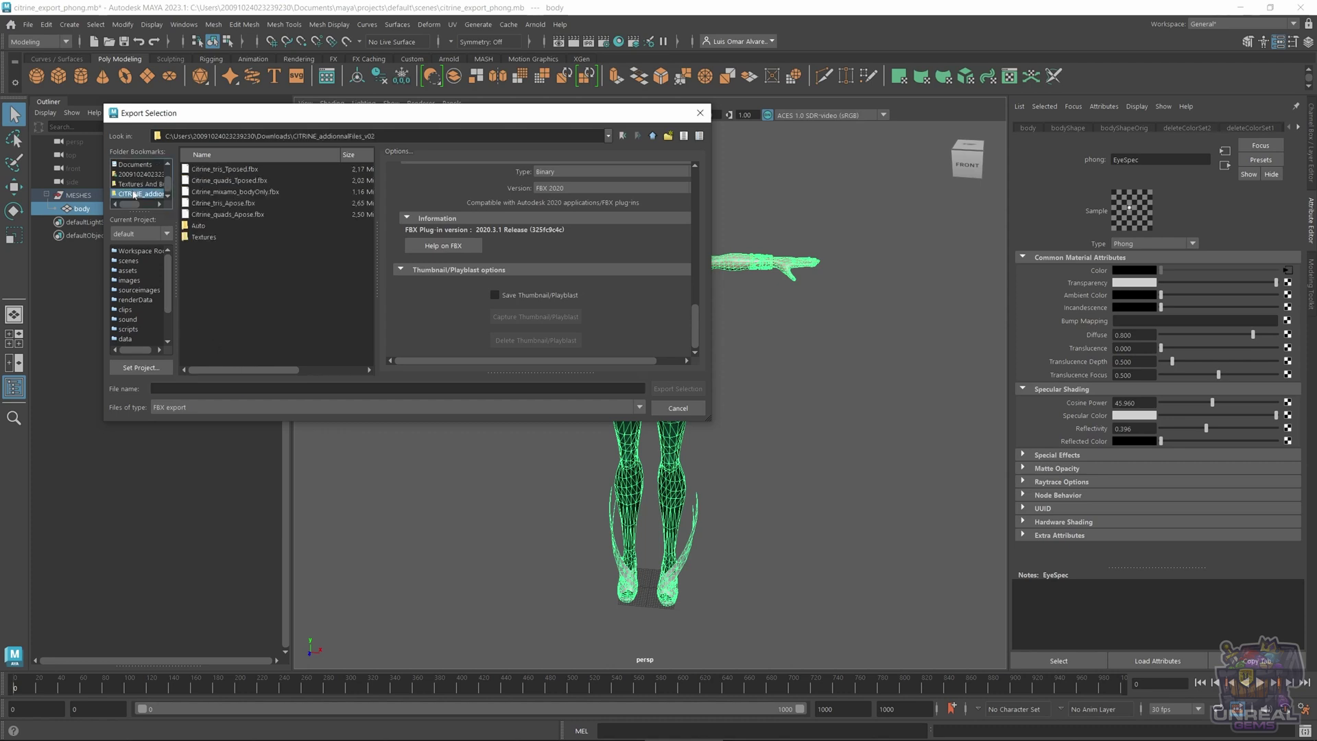
{"action": "double_click", "coordinate": [209, 226]}
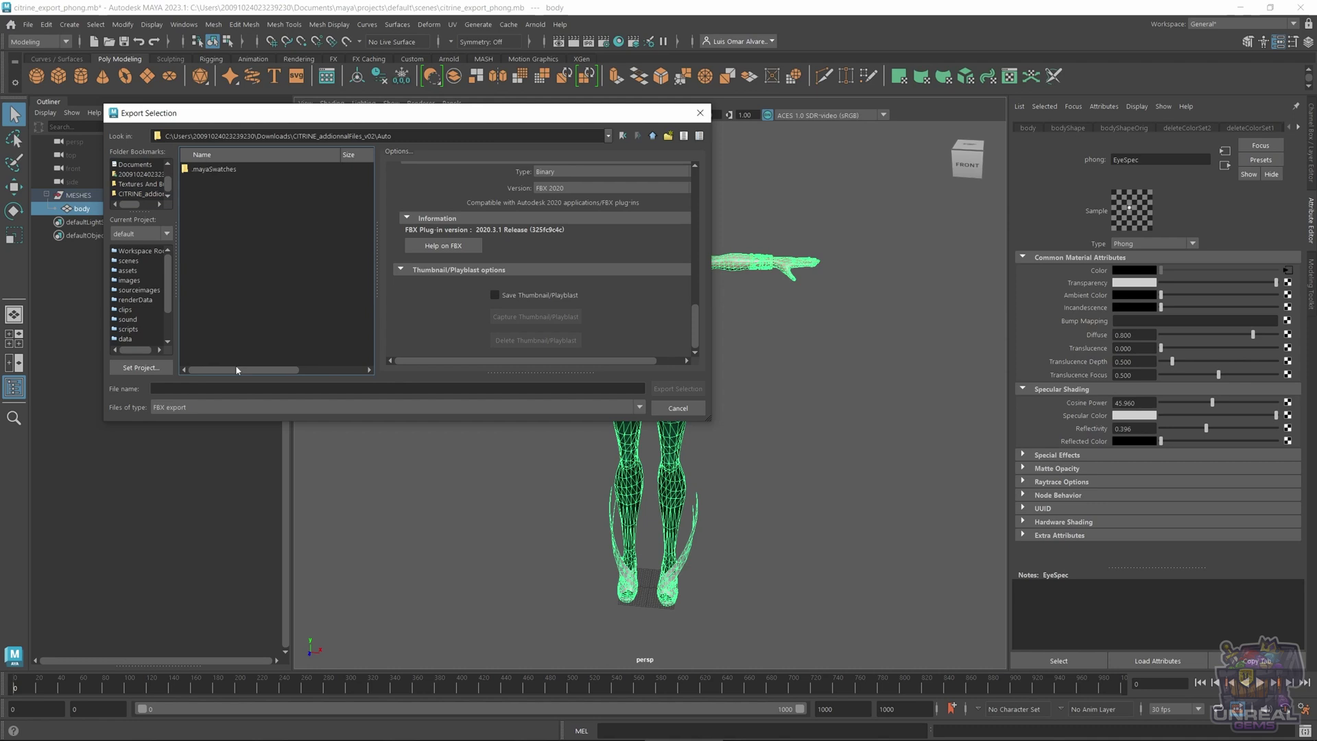
{"action": "left_click", "coordinate": [201, 386]}
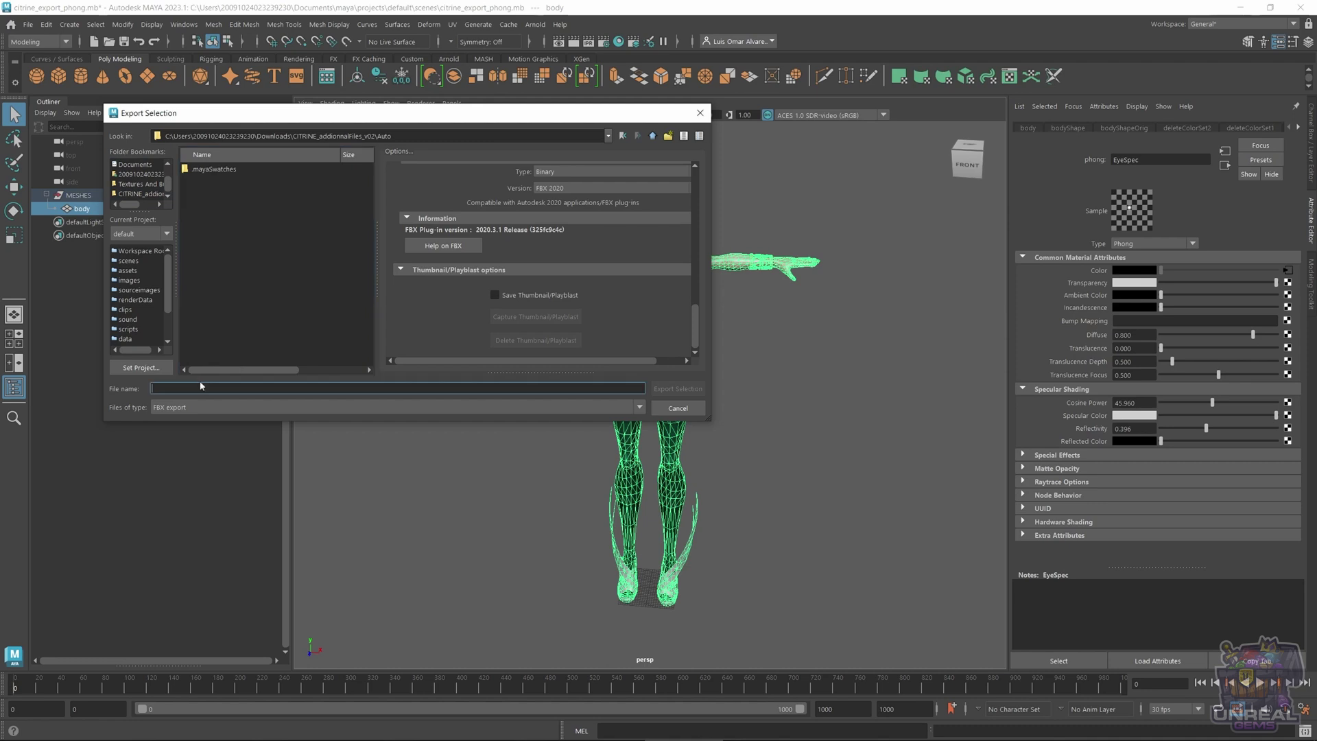
{"action": "type", "text": "citrine"}
{"action": "left_click", "coordinate": [668, 389]}
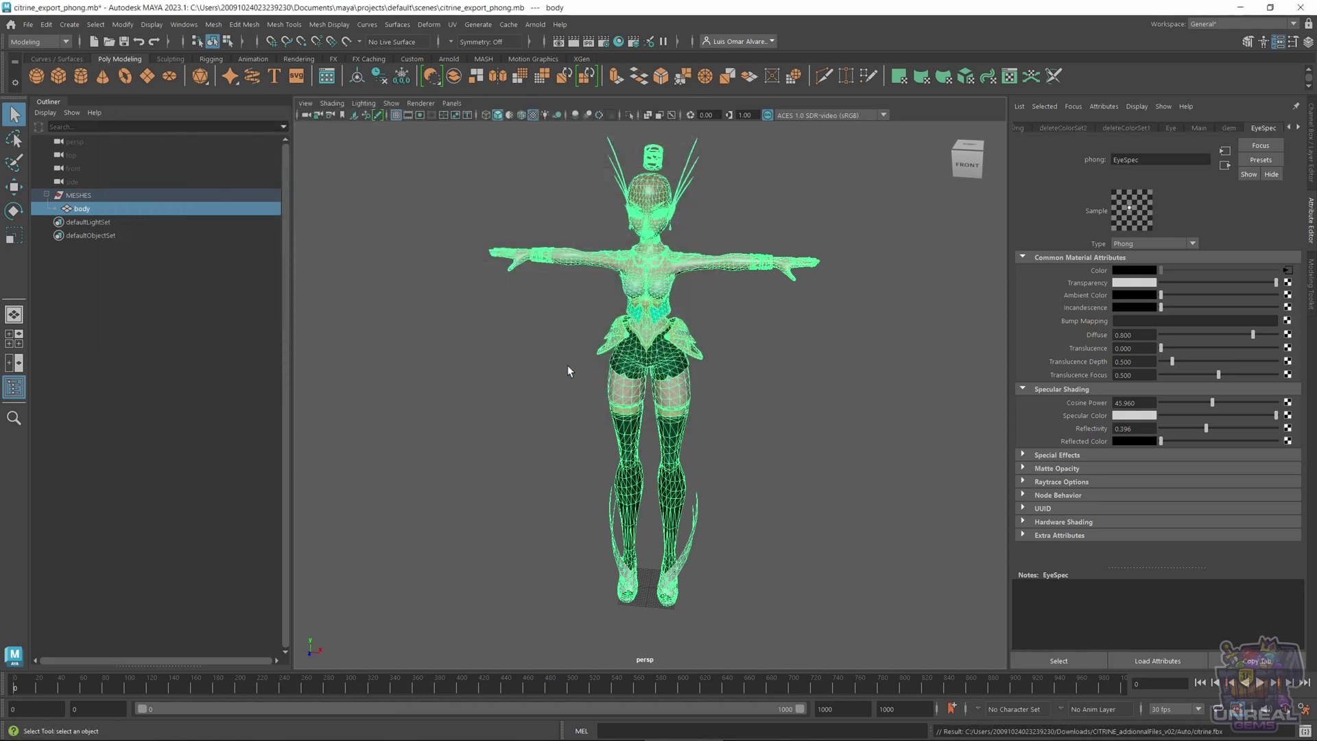